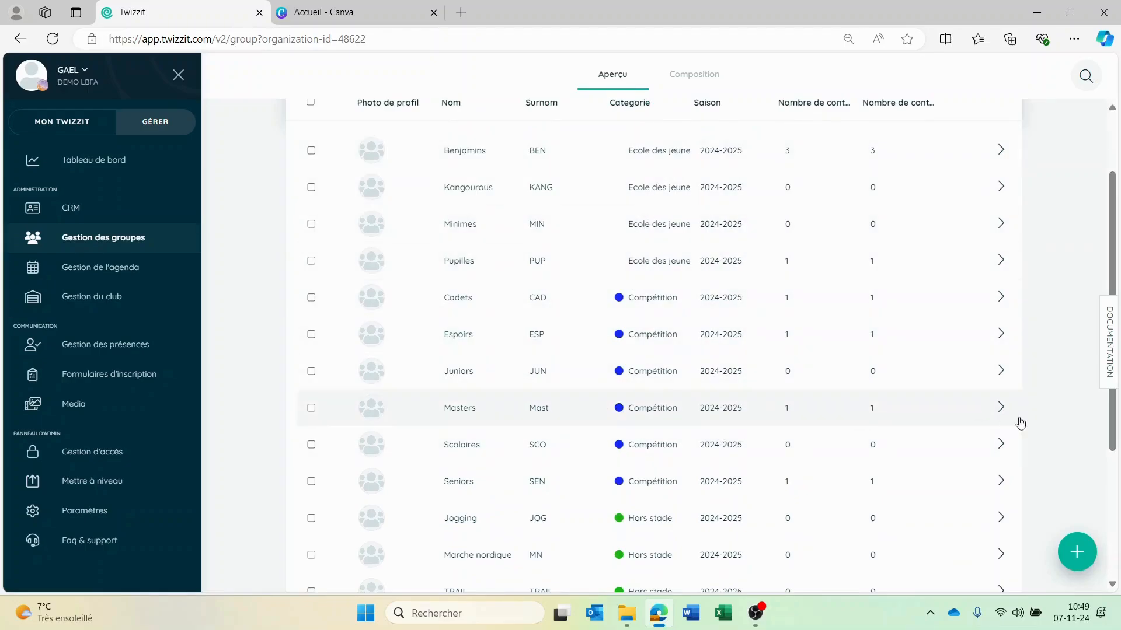
# Review the 2024-2025 teams in the group overview and view the details and composition of the Cadets team
pyautogui.moveTo(1114, 417); pyautogui.dragTo(1116, 477)
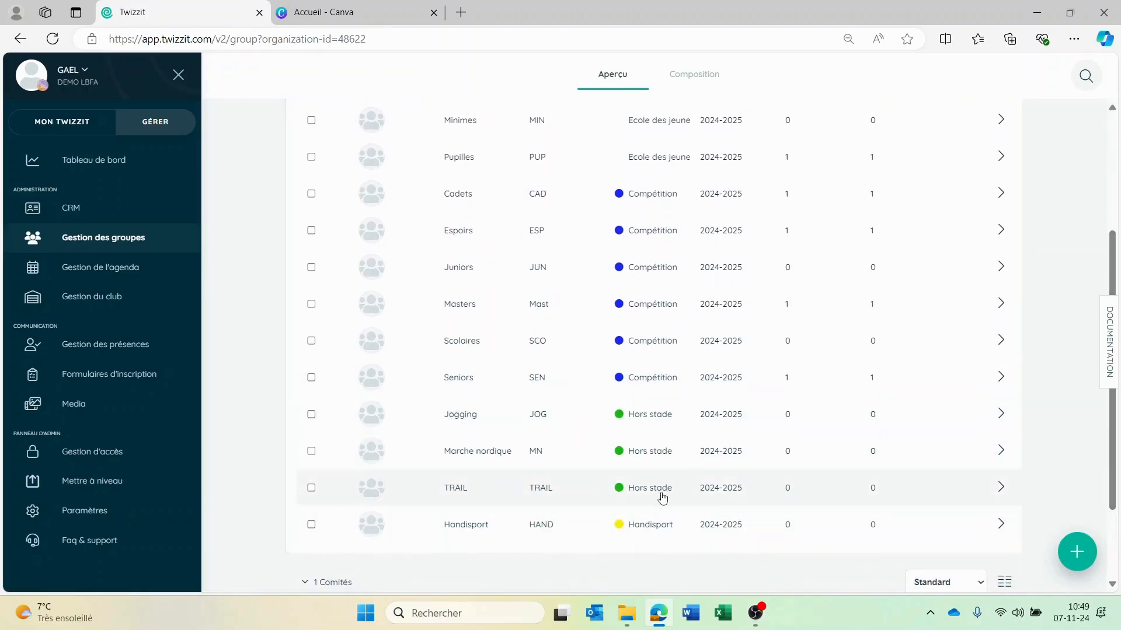
pyautogui.moveTo(1112, 416); pyautogui.dragTo(1111, 227)
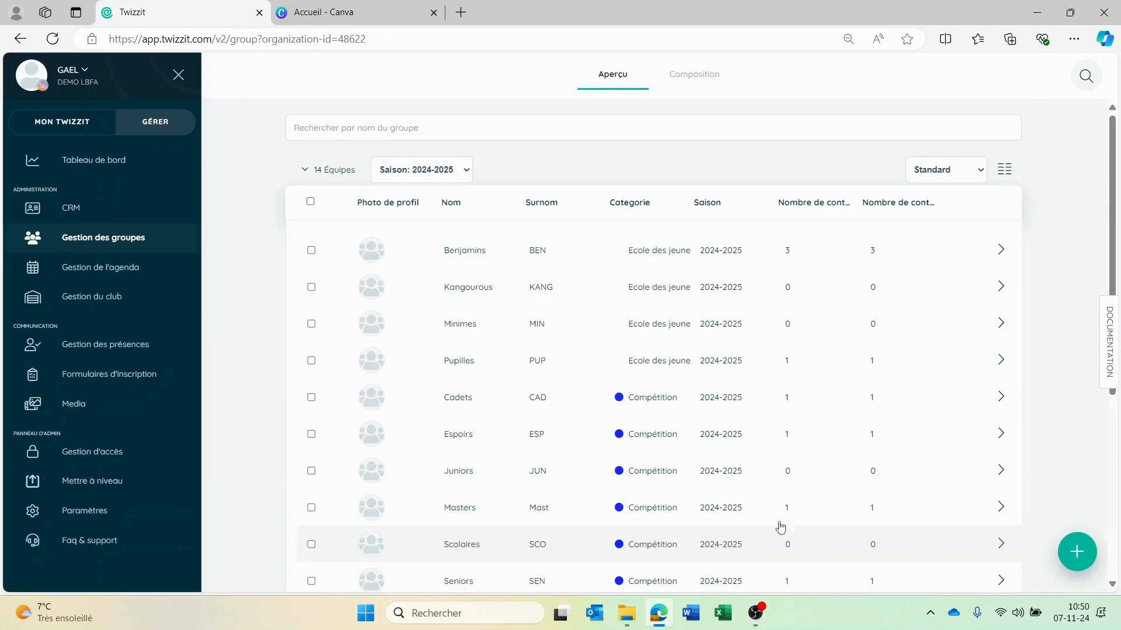
pyautogui.doubleClick(666, 400)
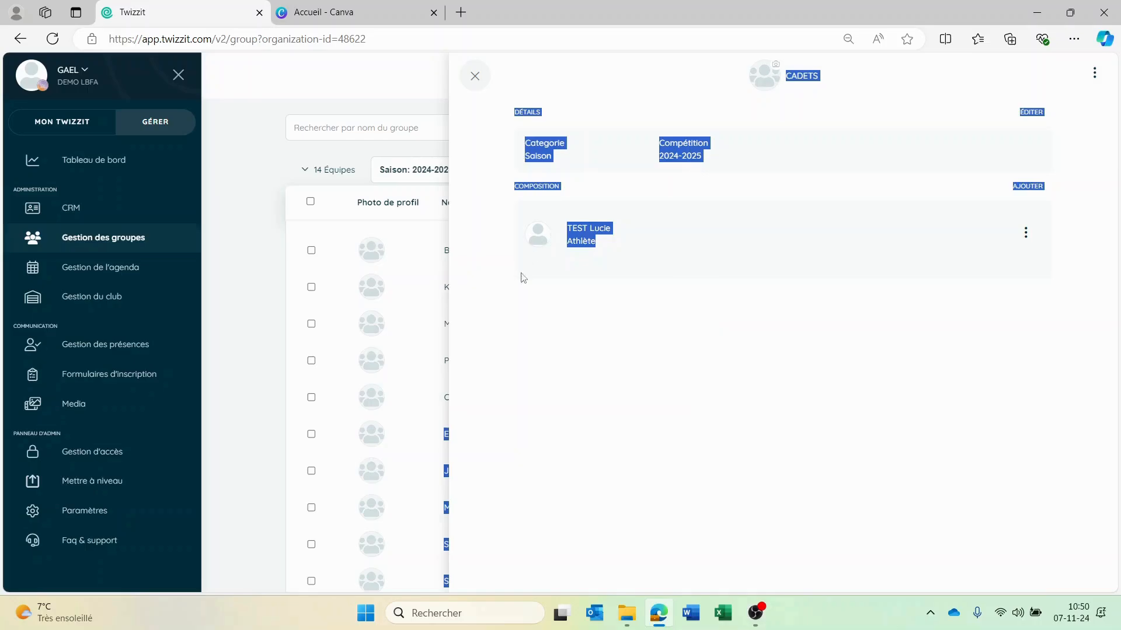
pyautogui.click(655, 316)
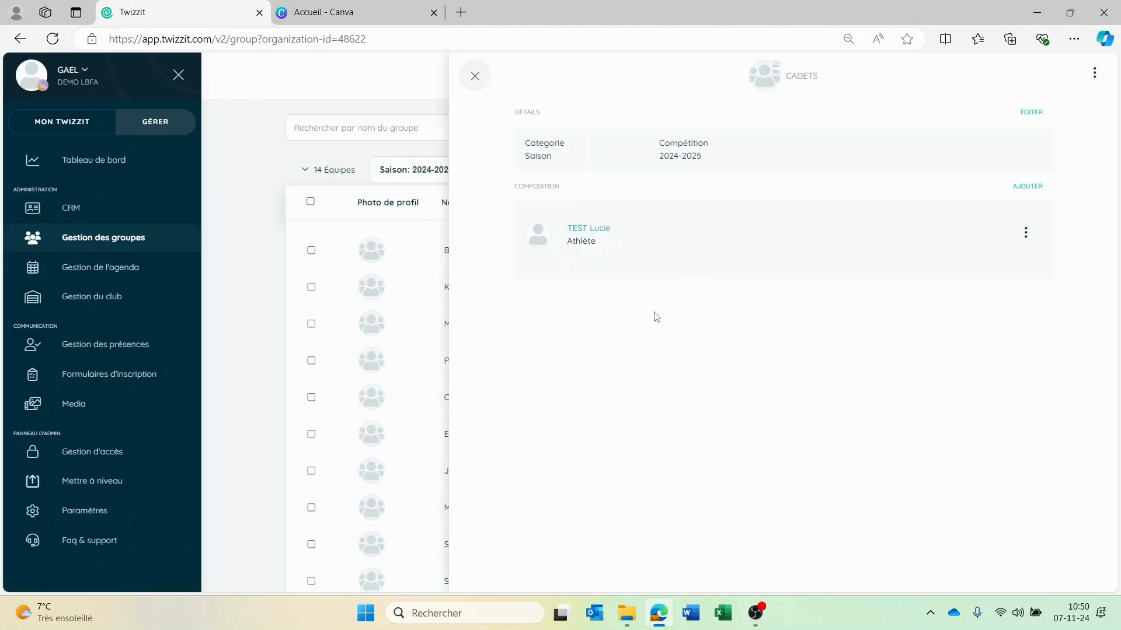
pyautogui.click(474, 75)
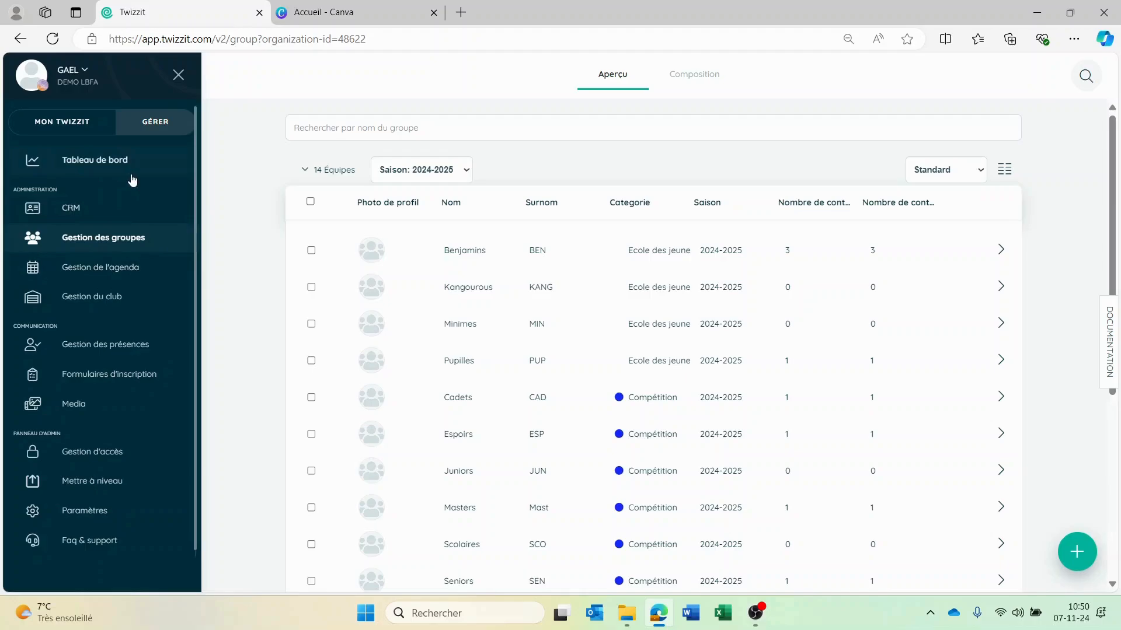
# Open the group categories page in the club settings
pyautogui.click(97, 514)
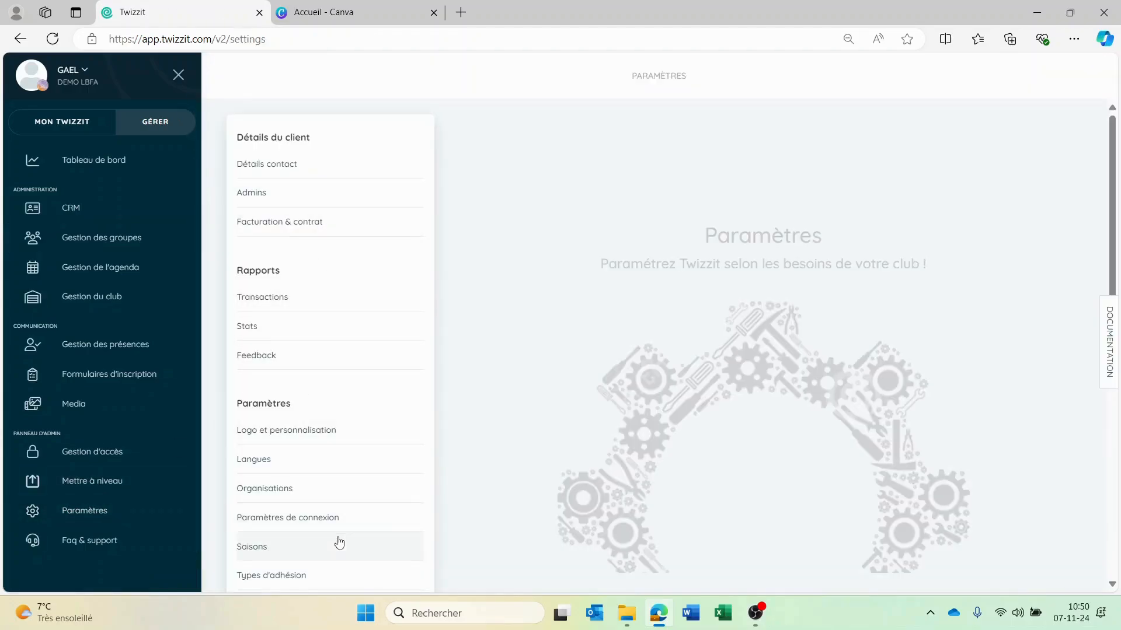
pyautogui.moveTo(1116, 252); pyautogui.dragTo(1109, 349)
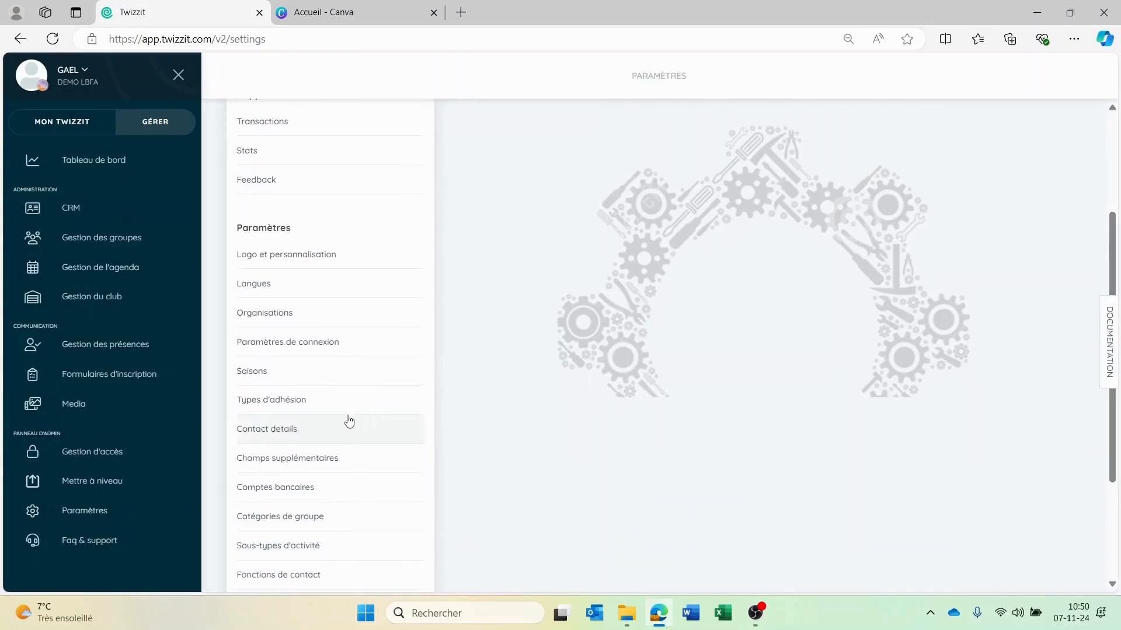
pyautogui.click(304, 521)
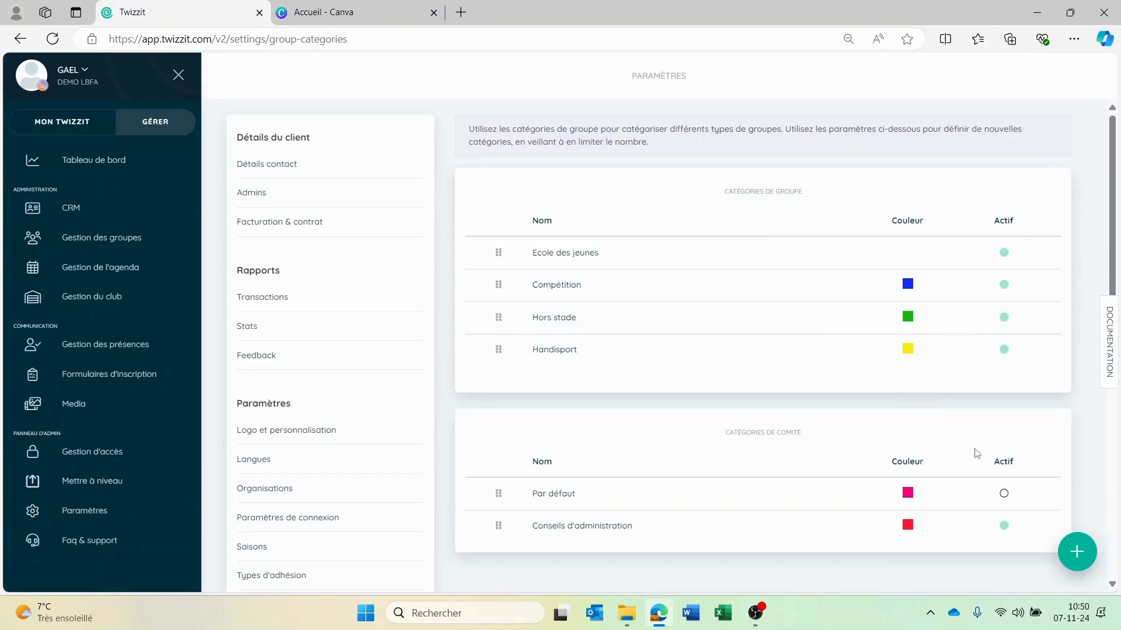
# Add an active team category named "Ecole des jeunes de commune X" with colour #FFFFFF and save it
pyautogui.click(1068, 555)
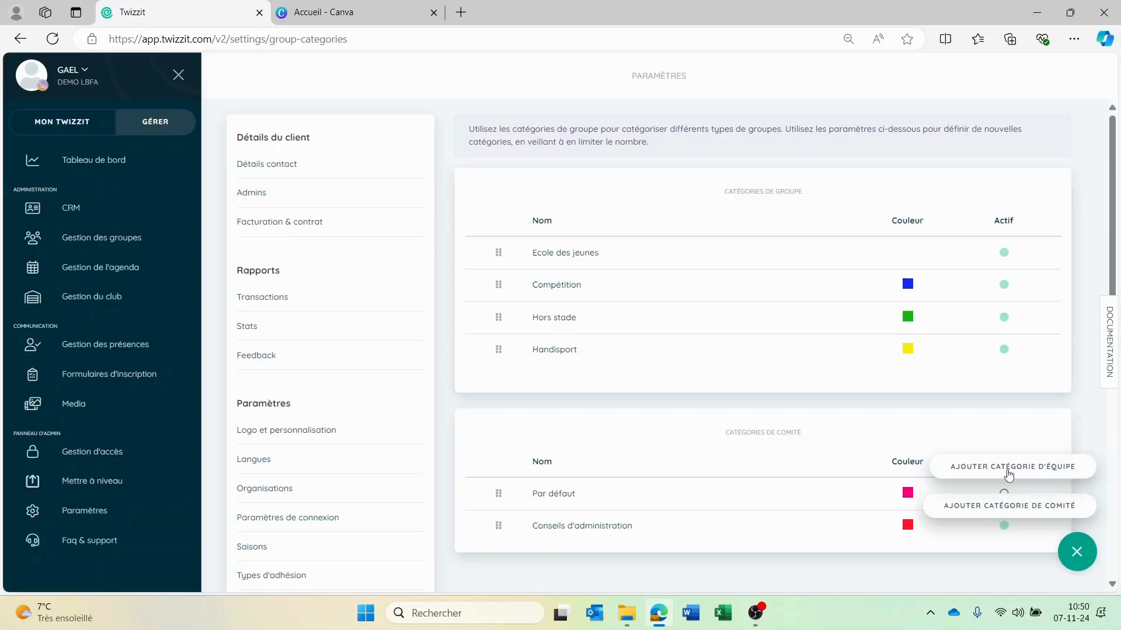
pyautogui.click(1009, 469)
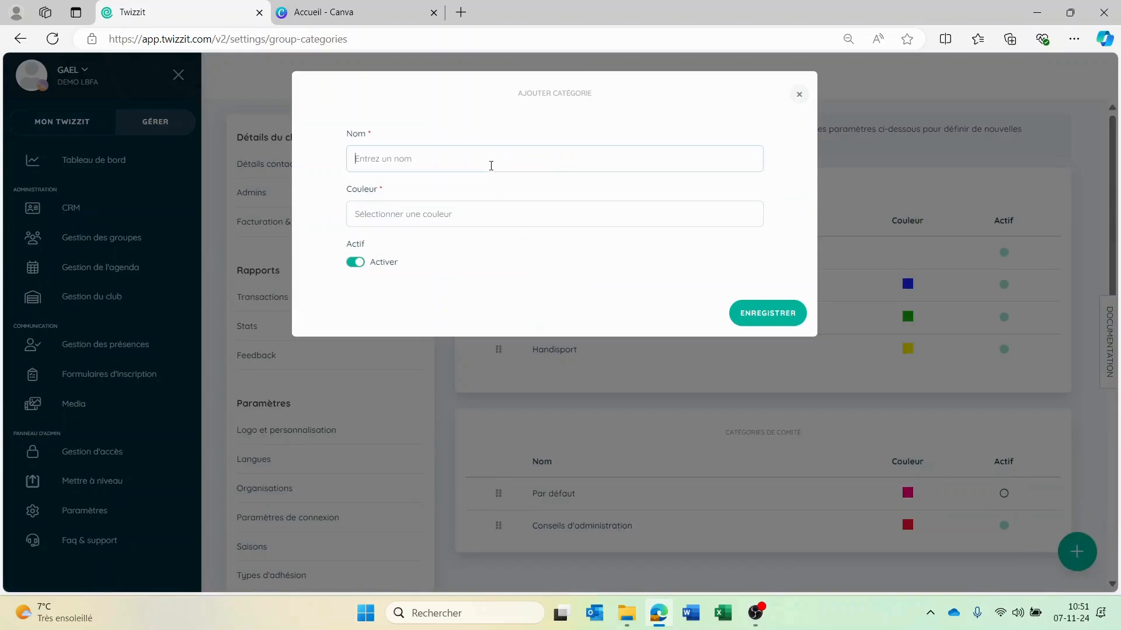
pyautogui.write('Ecole')
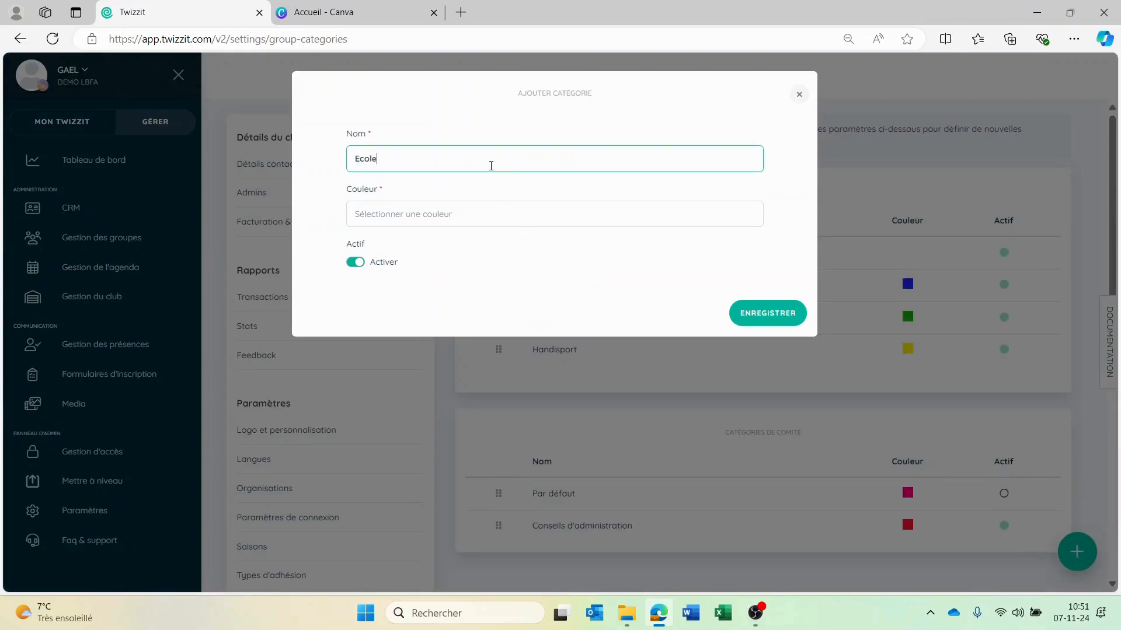
pyautogui.write(' des jeunes de commune X')
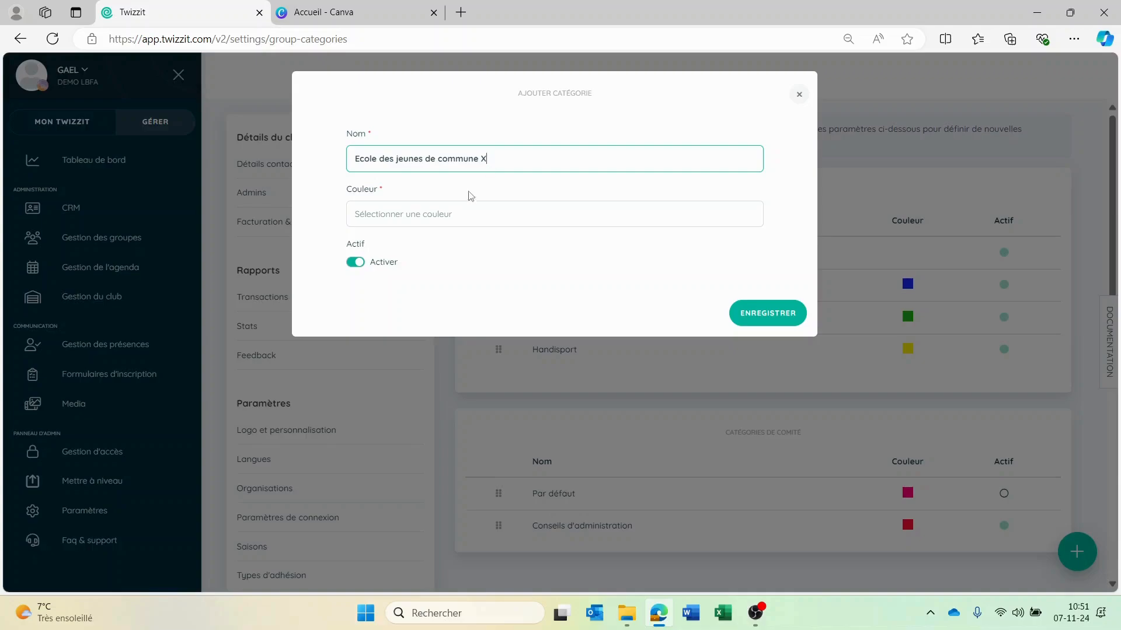
pyautogui.click(470, 214)
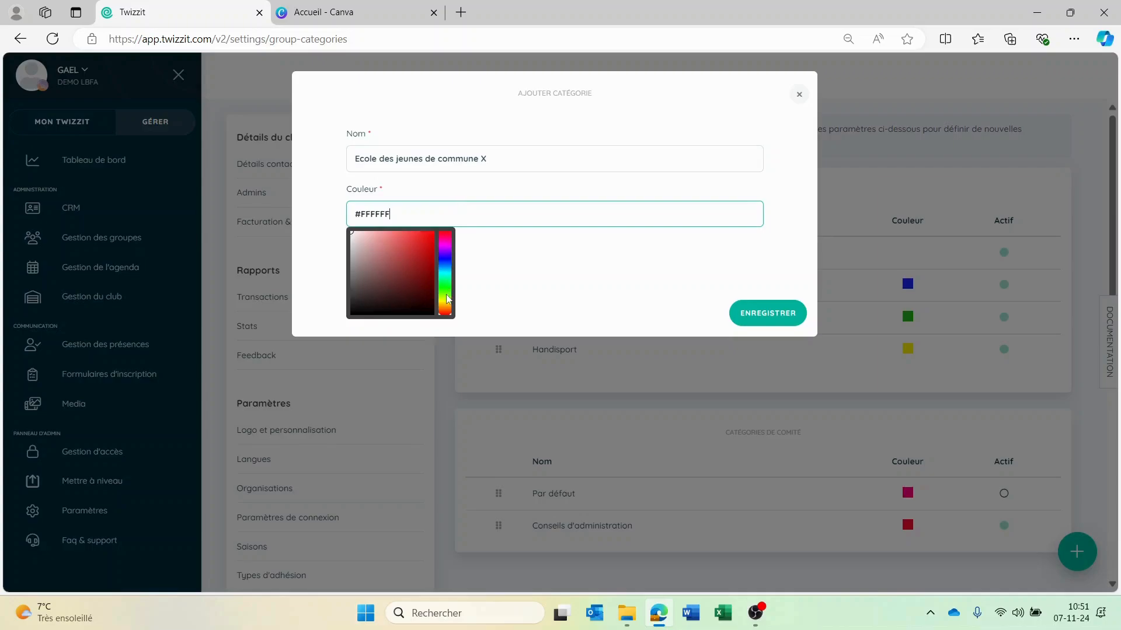
pyautogui.click(447, 298)
pyautogui.click(781, 313)
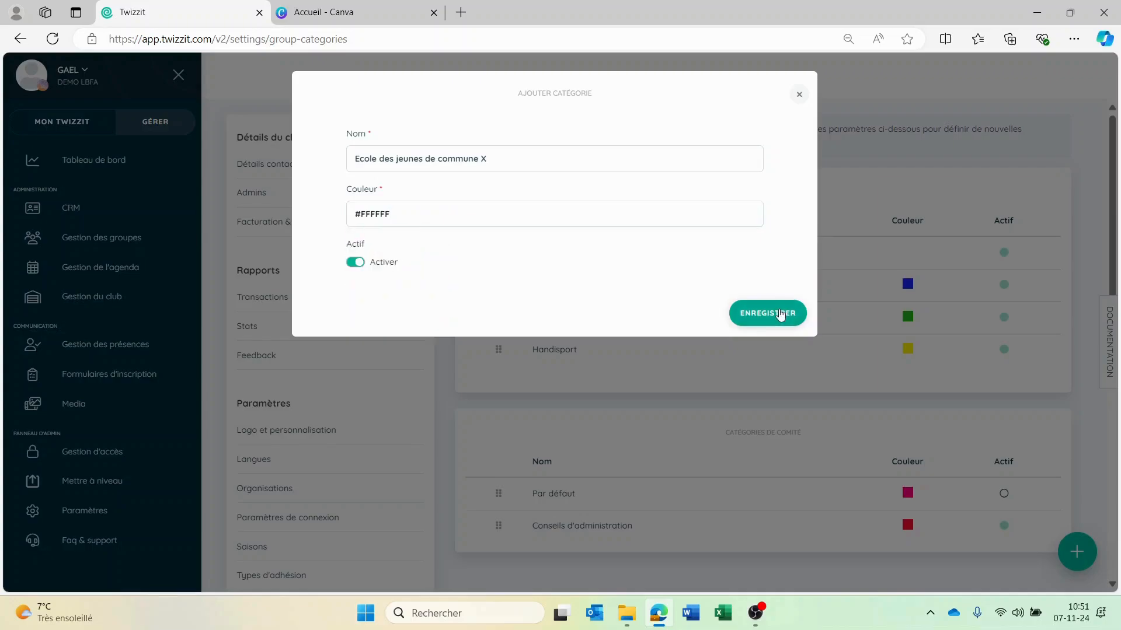
pyautogui.click(781, 314)
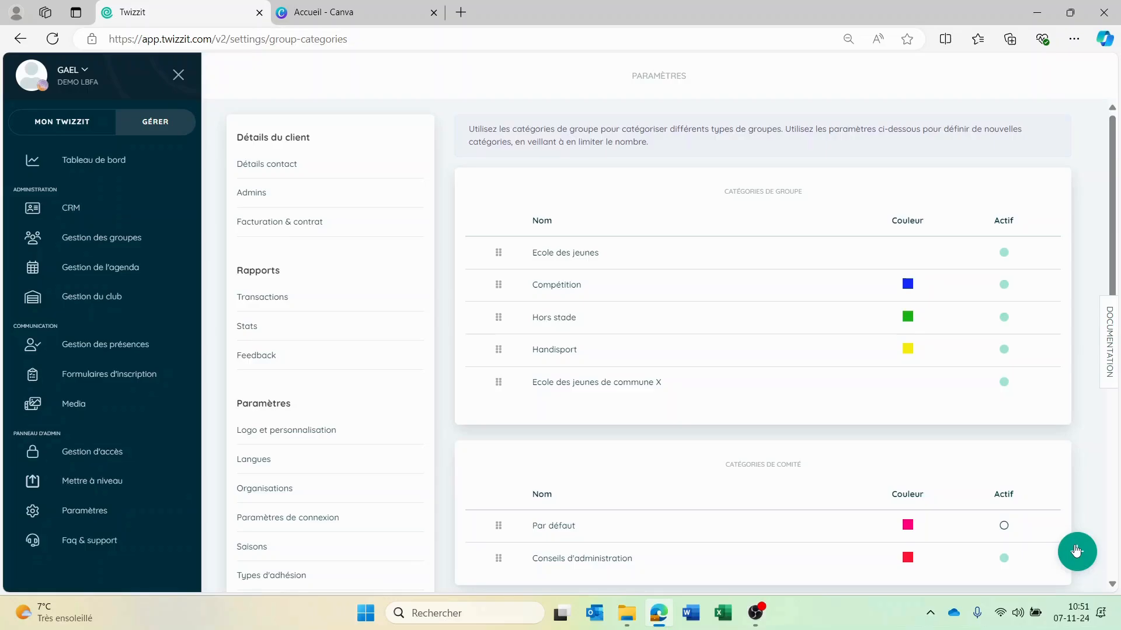
# Add an active committee category named "Cellule Communication" with colour #FFFFFF and save it
pyautogui.click(1075, 550)
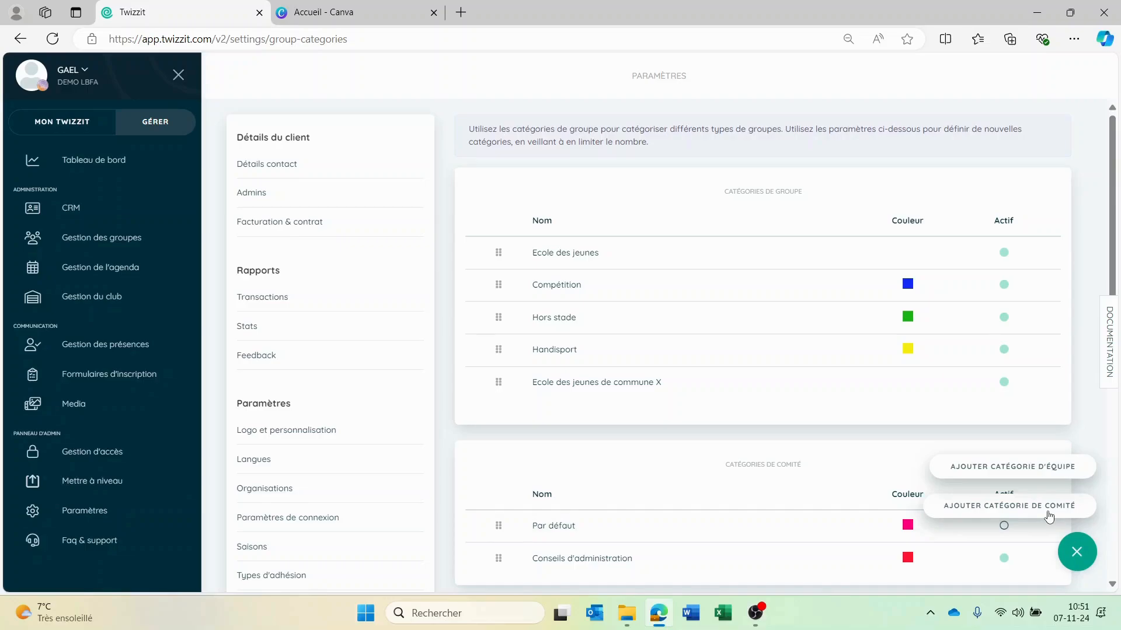
pyautogui.click(1048, 514)
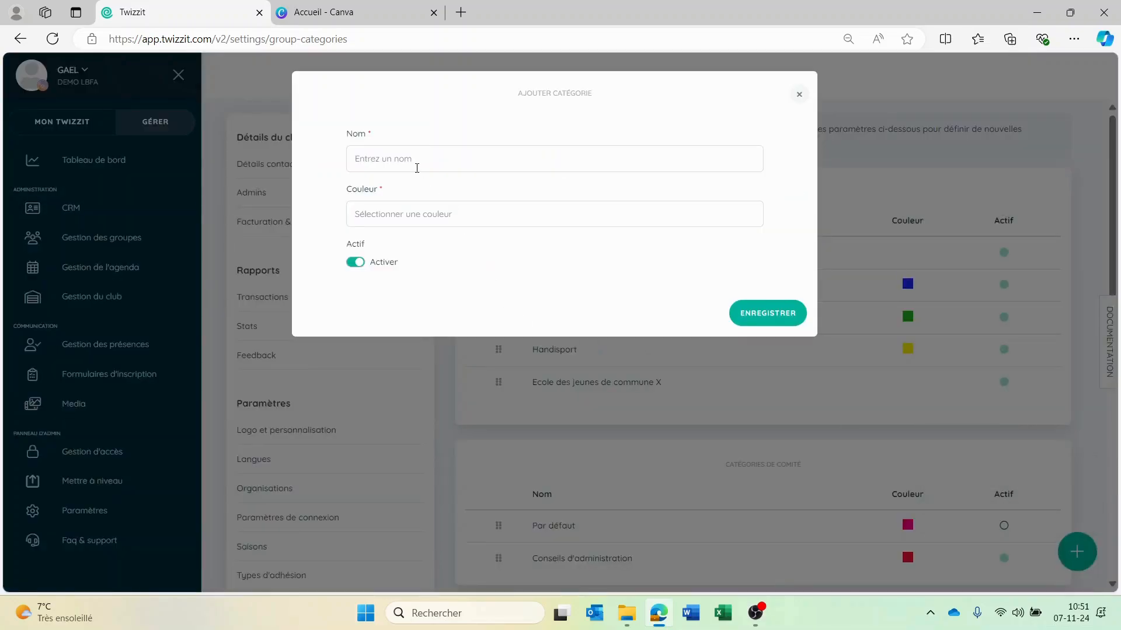
pyautogui.click(416, 168)
pyautogui.write('Ce')
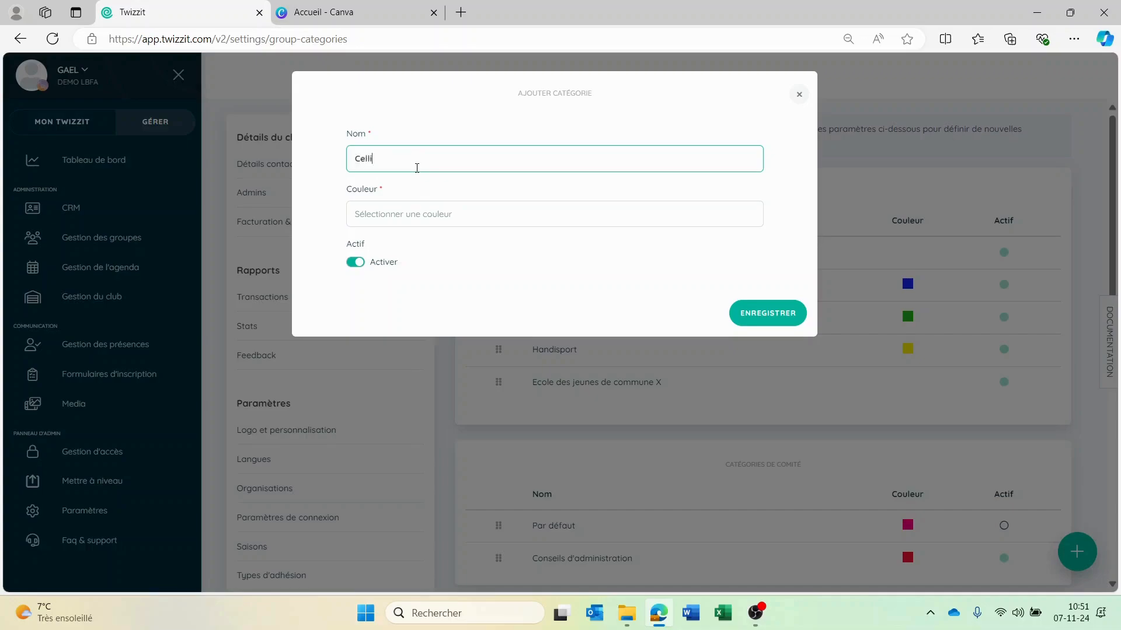
pyautogui.write('llule Communication')
pyautogui.click(394, 203)
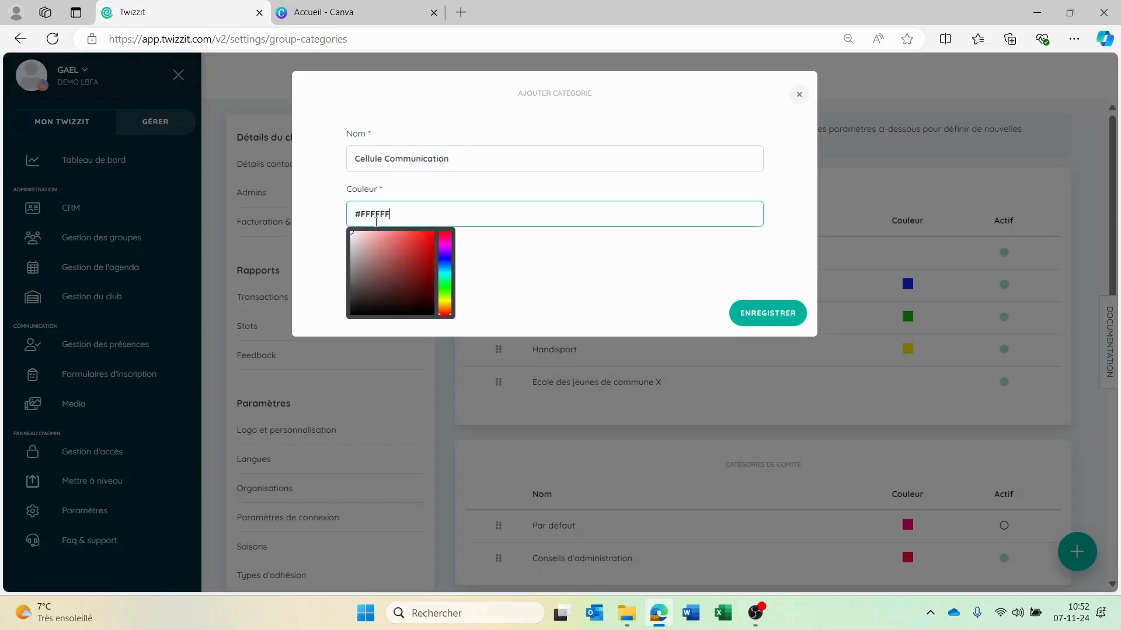
pyautogui.click(443, 260)
pyautogui.click(753, 314)
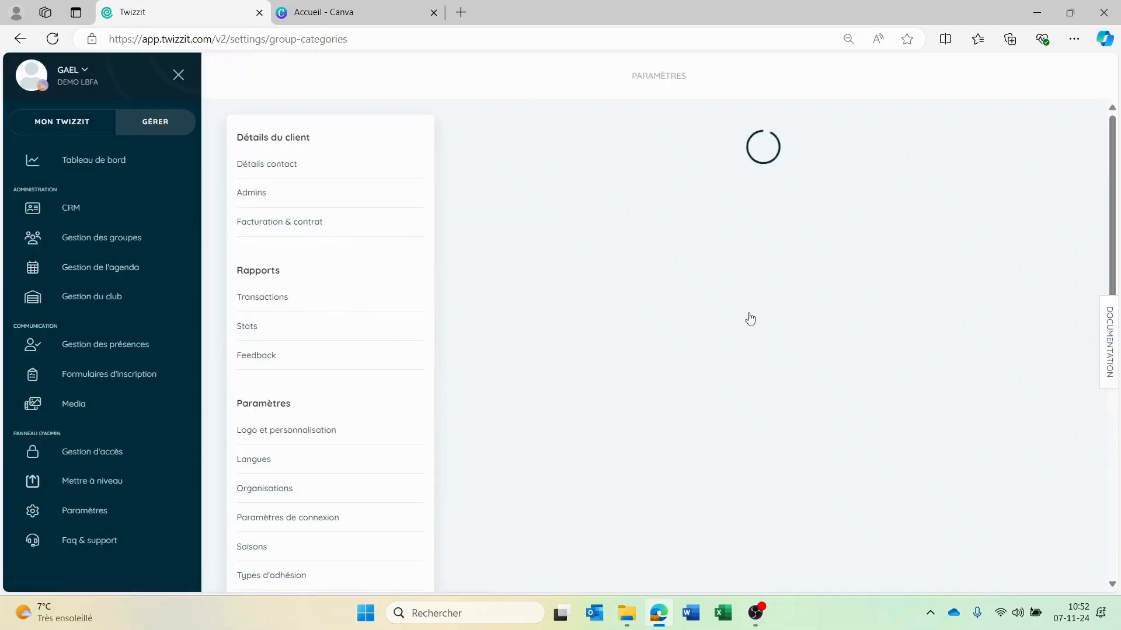
# Deactivate the "Cellule Communication" committee category and save the change
pyautogui.moveTo(1112, 182); pyautogui.dragTo(1119, 302)
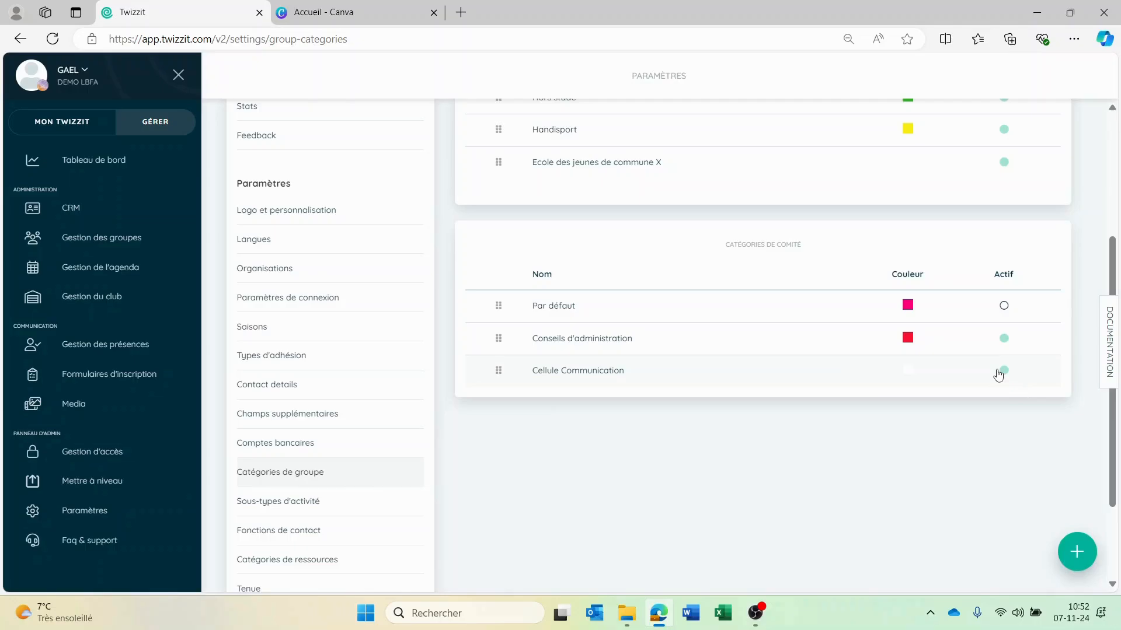
pyautogui.click(556, 372)
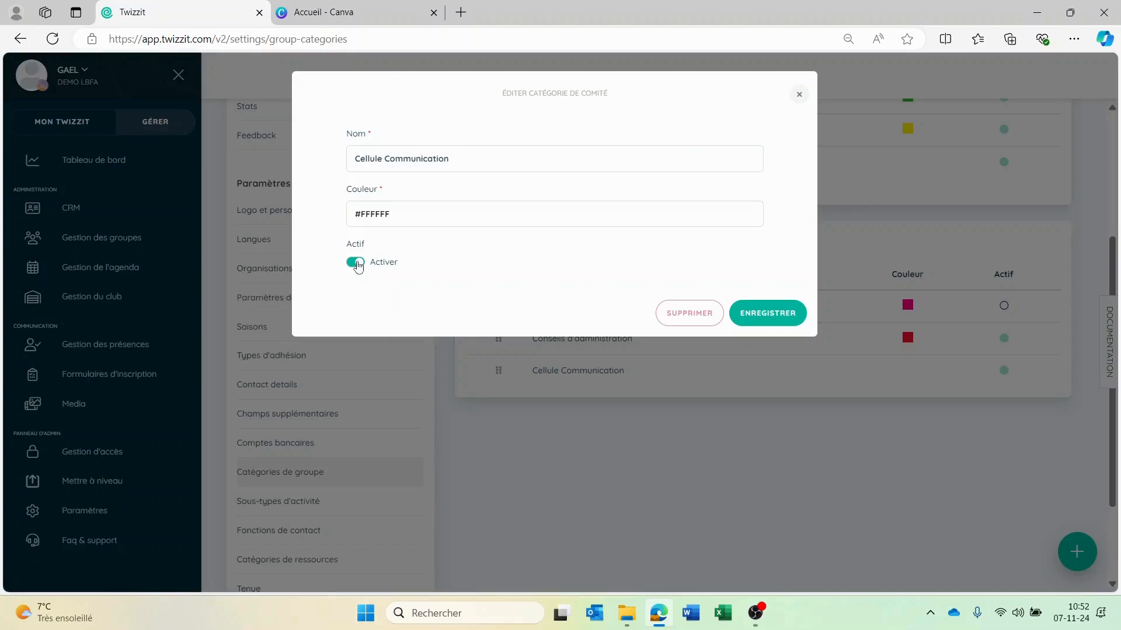
pyautogui.click(357, 263)
pyautogui.click(782, 324)
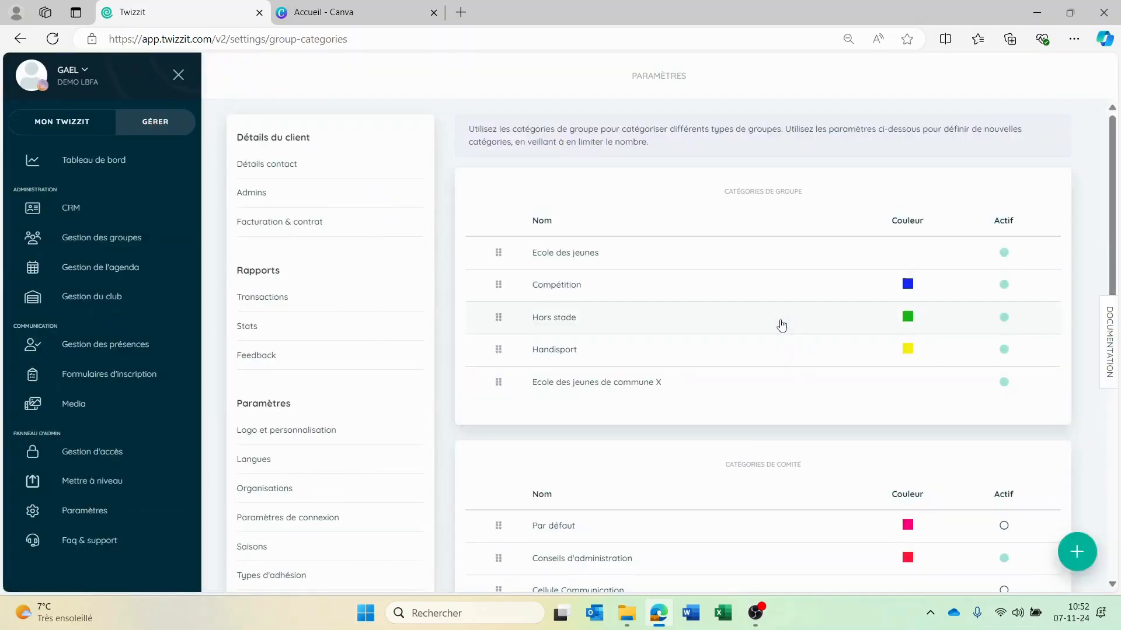
# Deactivate the "Ecole des jeunes de commune X" group category and save the change
pyautogui.click(570, 384)
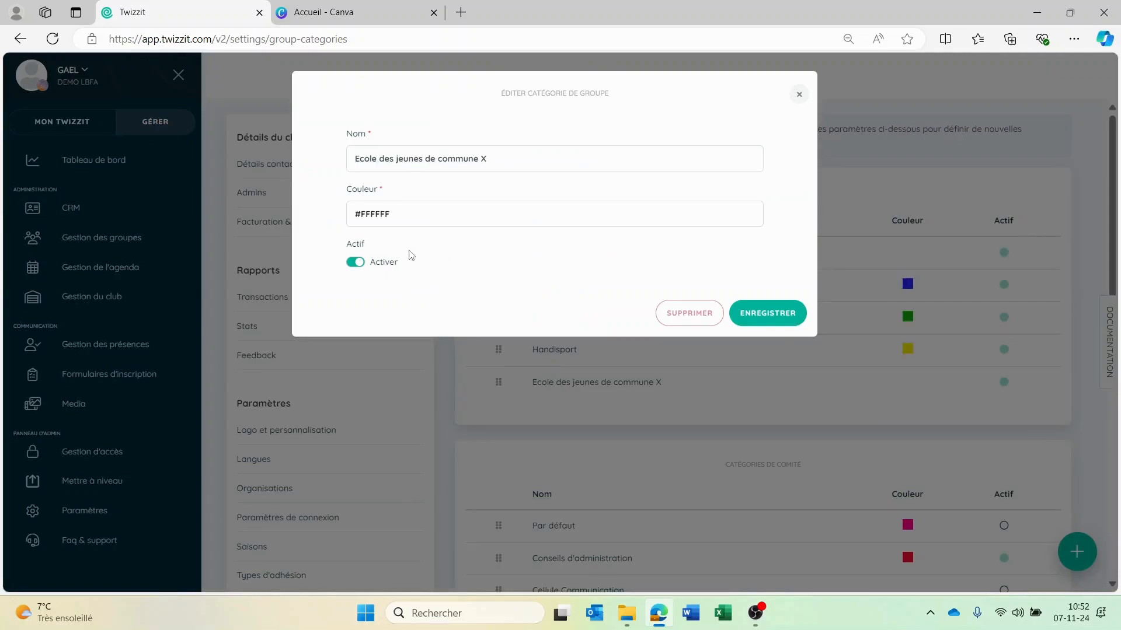
pyautogui.click(357, 264)
pyautogui.click(750, 318)
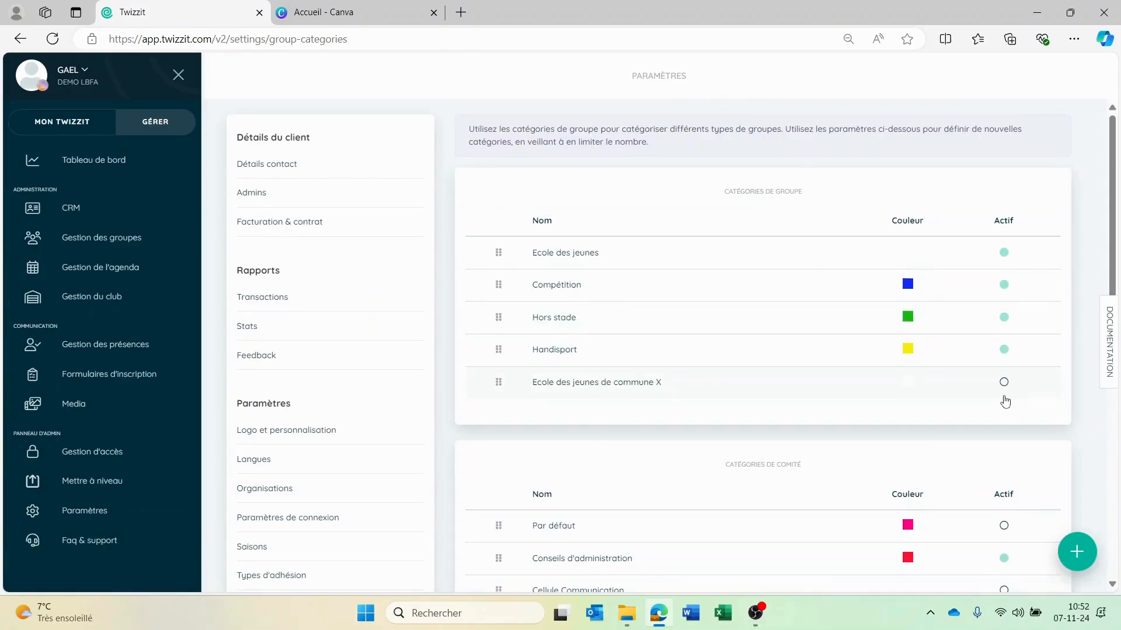
# Activate the 2025-2026 season in the season settings and save it
pyautogui.click(117, 239)
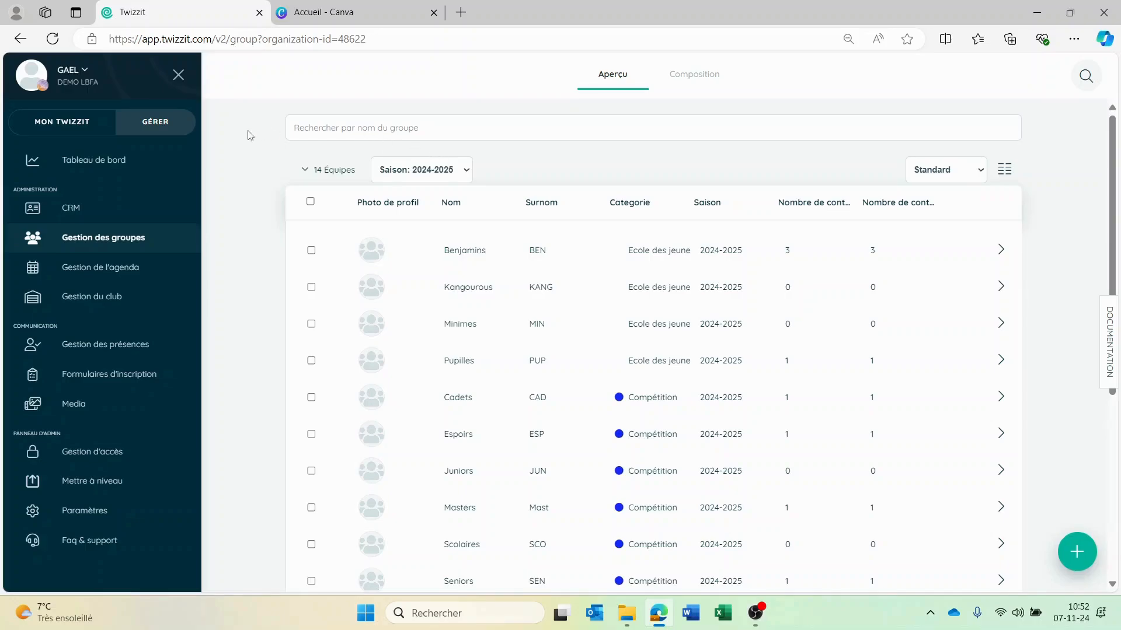
pyautogui.click(93, 513)
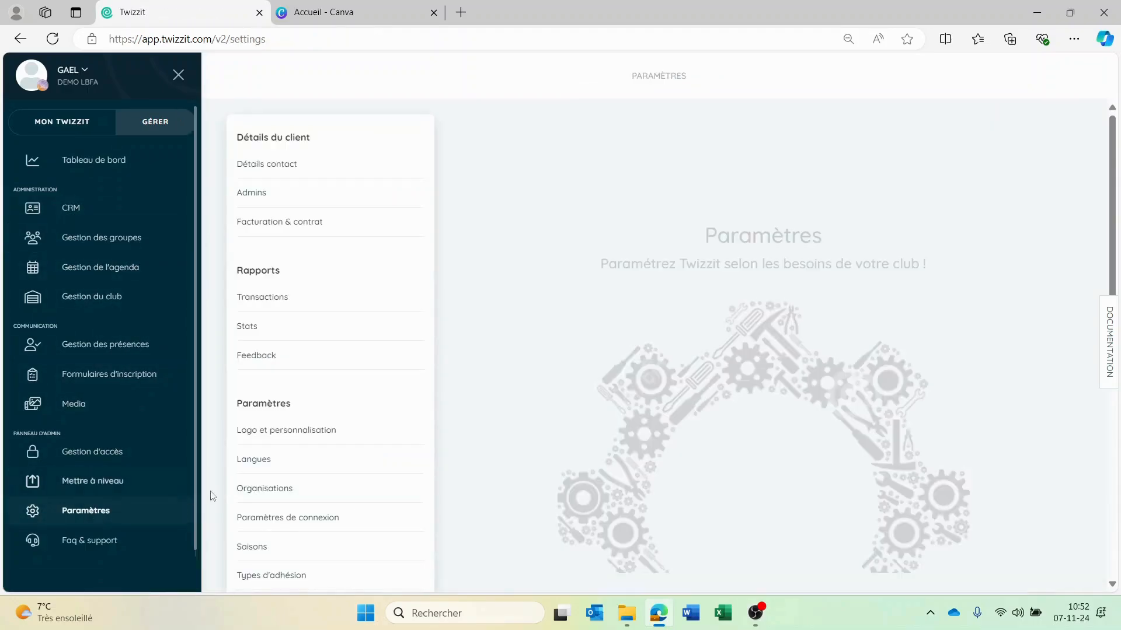
pyautogui.click(250, 553)
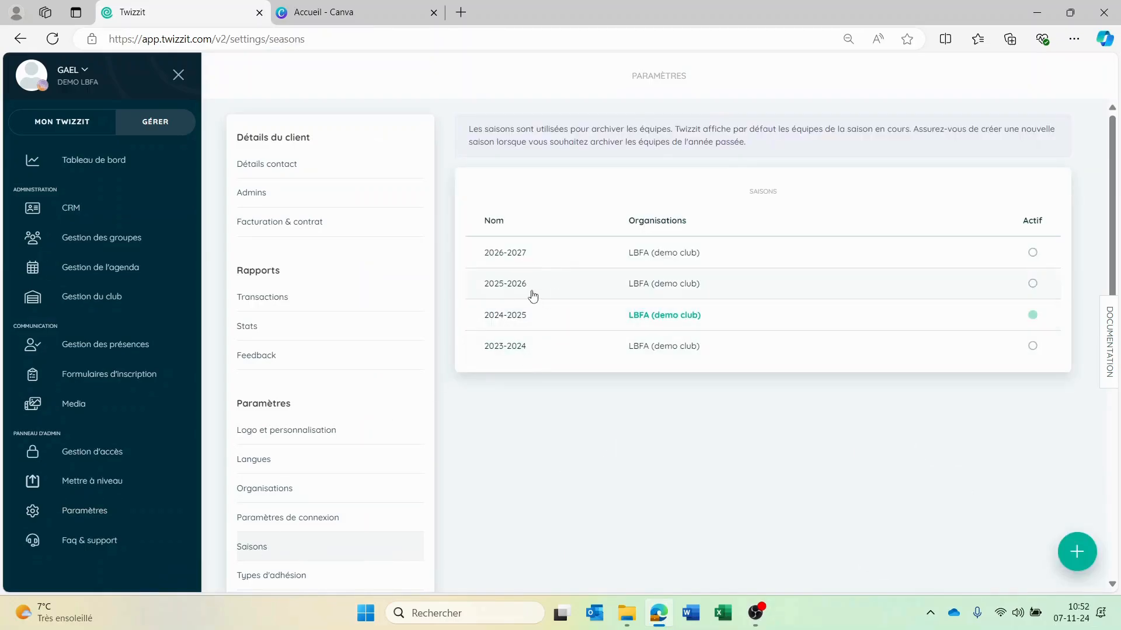
pyautogui.click(658, 286)
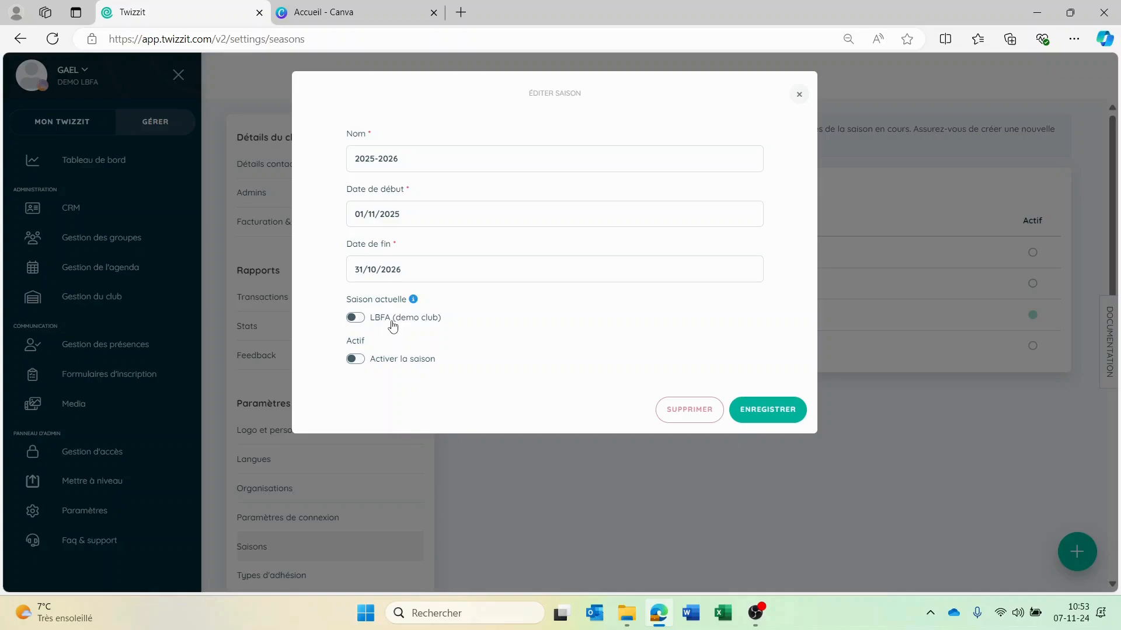
pyautogui.click(361, 361)
pyautogui.click(772, 417)
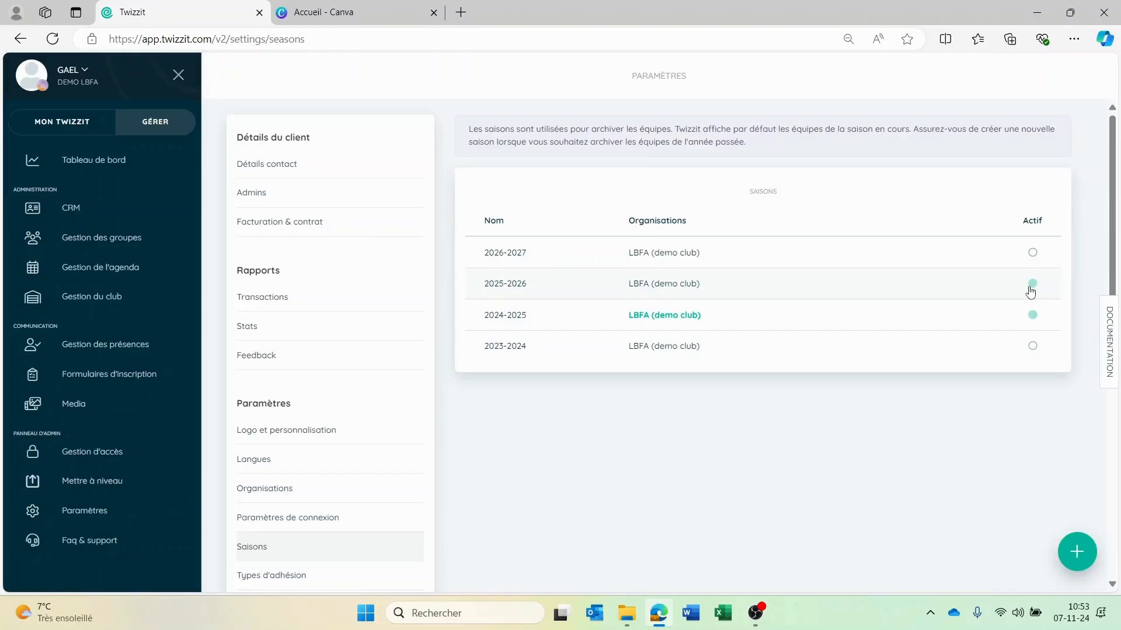
# Filter the teams in the group management overview by season 2025-2026
pyautogui.click(122, 250)
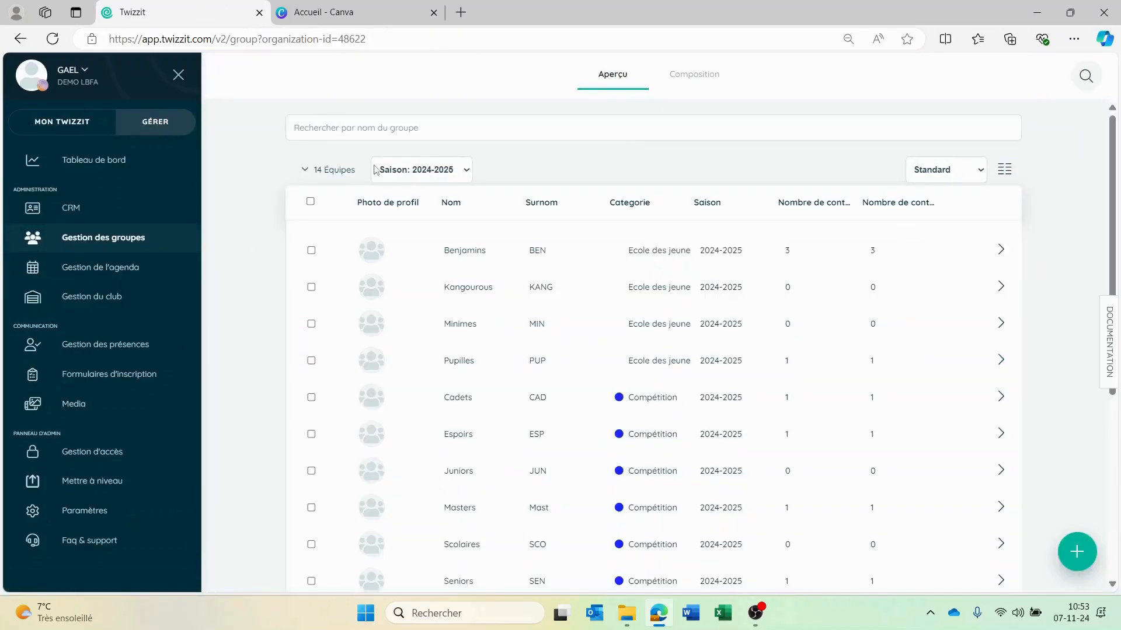
pyautogui.click(465, 174)
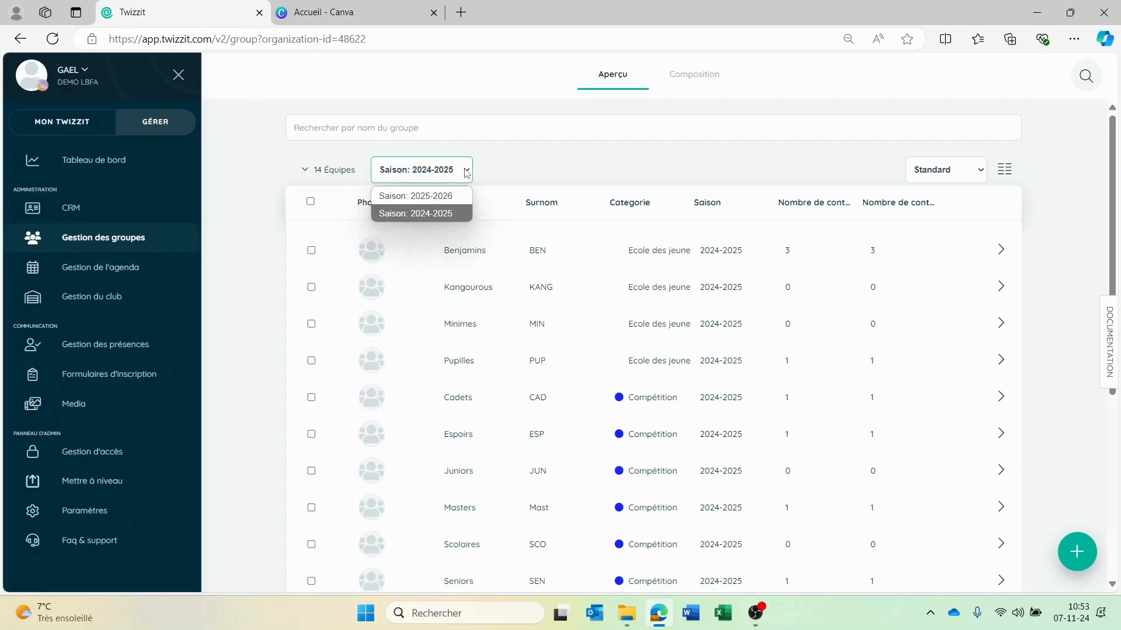
pyautogui.click(439, 197)
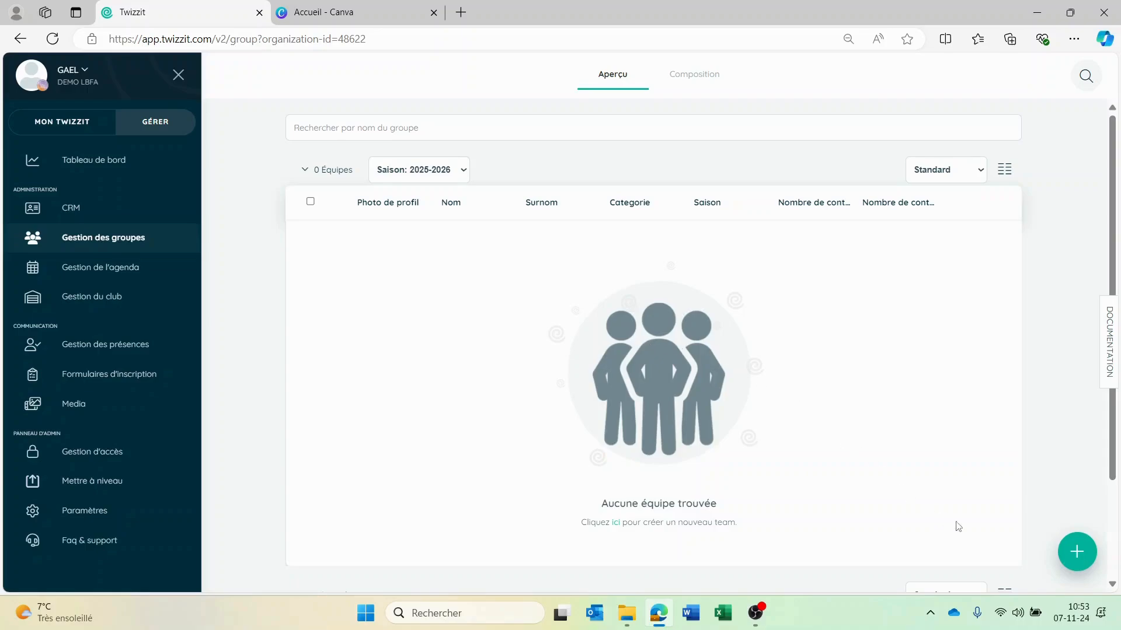
# Start adding a new team with the group name "Benjamins" and the abbreviation "BEN"
pyautogui.click(1078, 554)
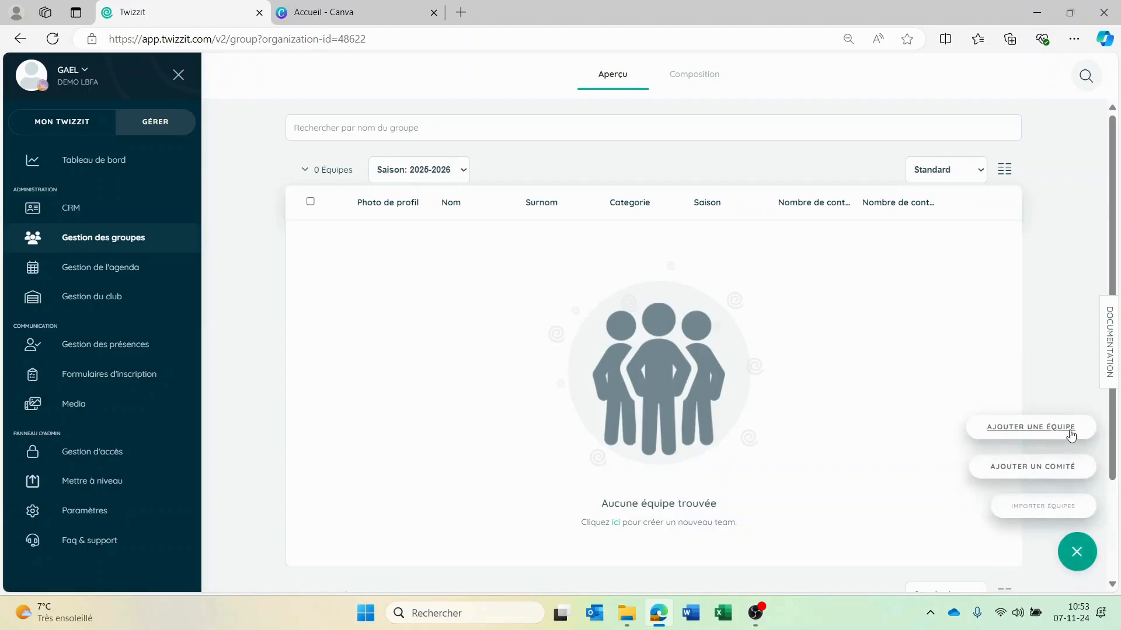
pyautogui.click(1071, 428)
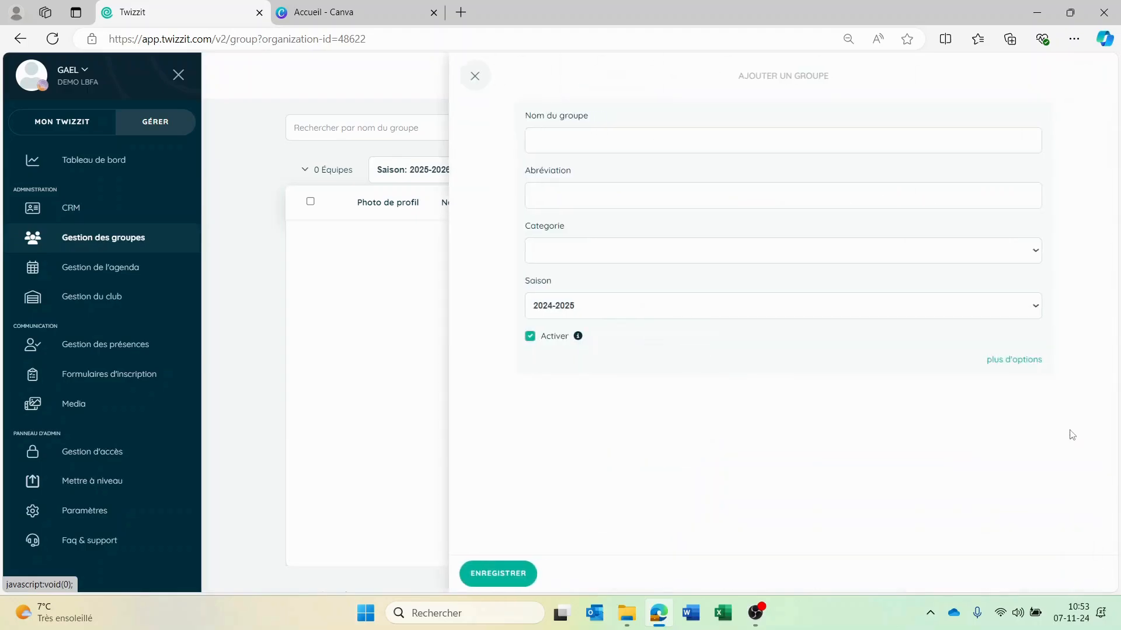
pyautogui.click(659, 140)
pyautogui.write('Benjamins')
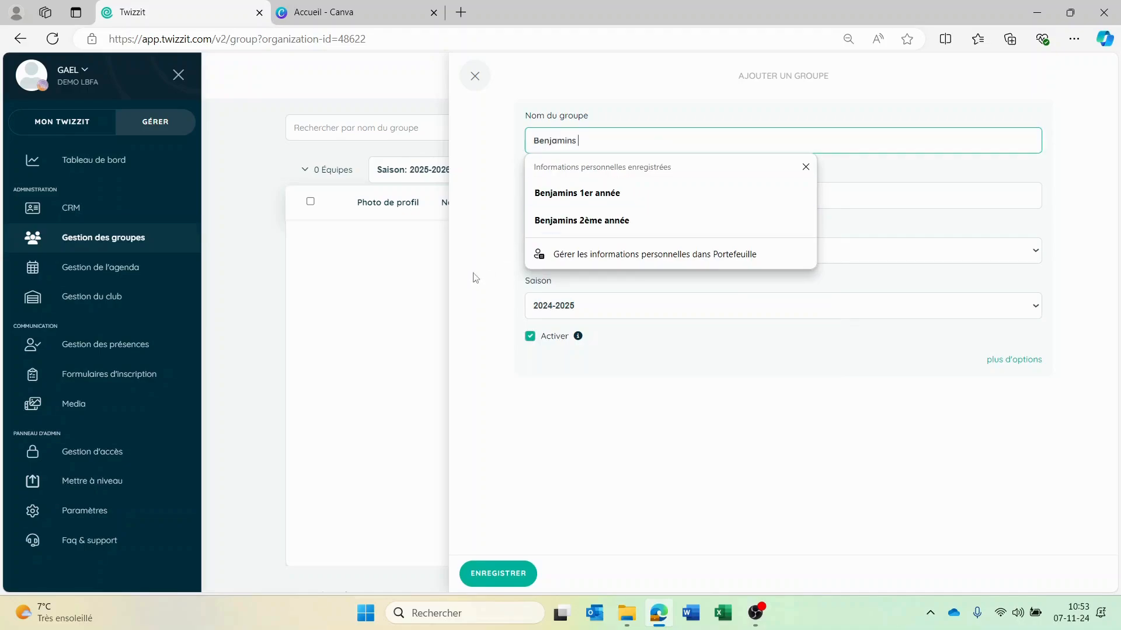
pyautogui.press('Tab')
pyautogui.click(575, 196)
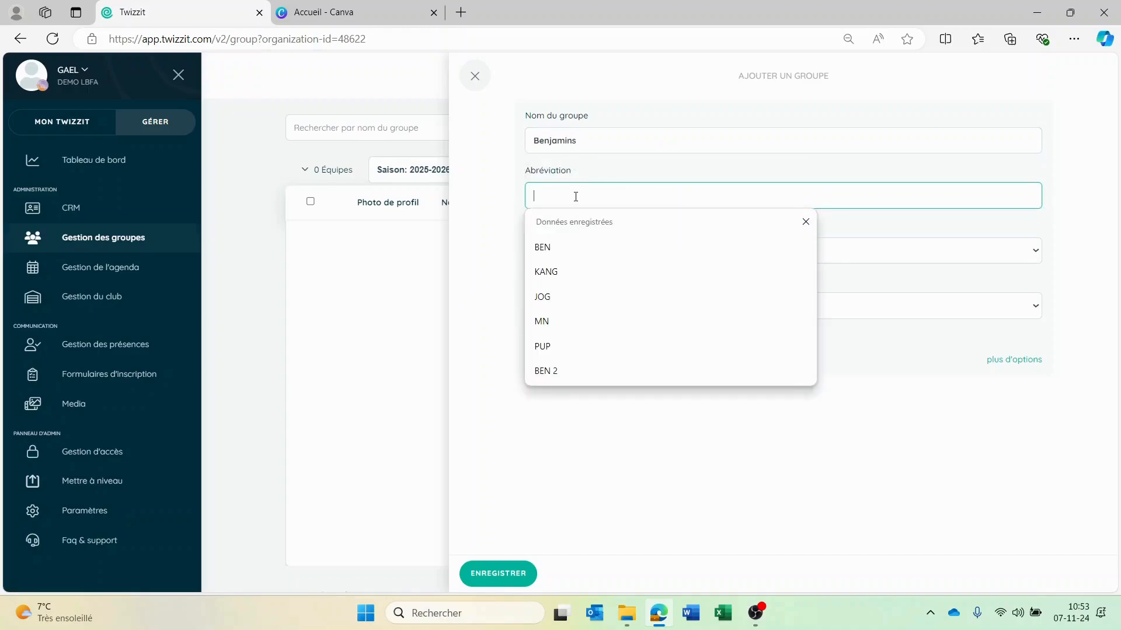
pyautogui.write('BEN')
pyautogui.click(520, 245)
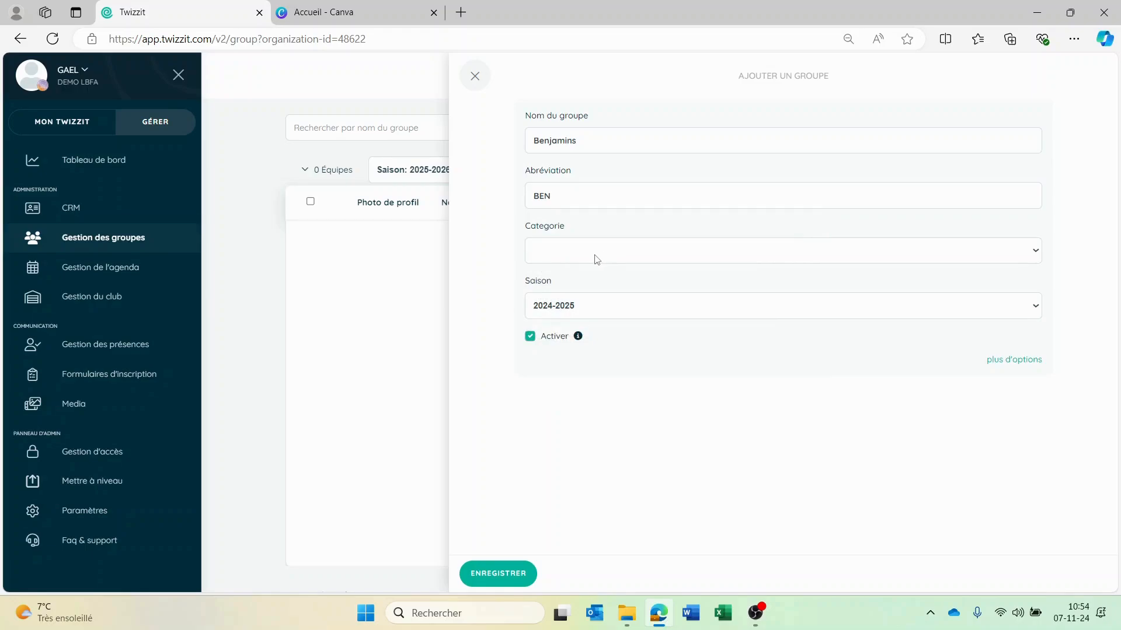
# Assign the Benjamins team to category "Ecole des jeunes" and season 2025-2026, make it inactive, and save it
pyautogui.click(596, 259)
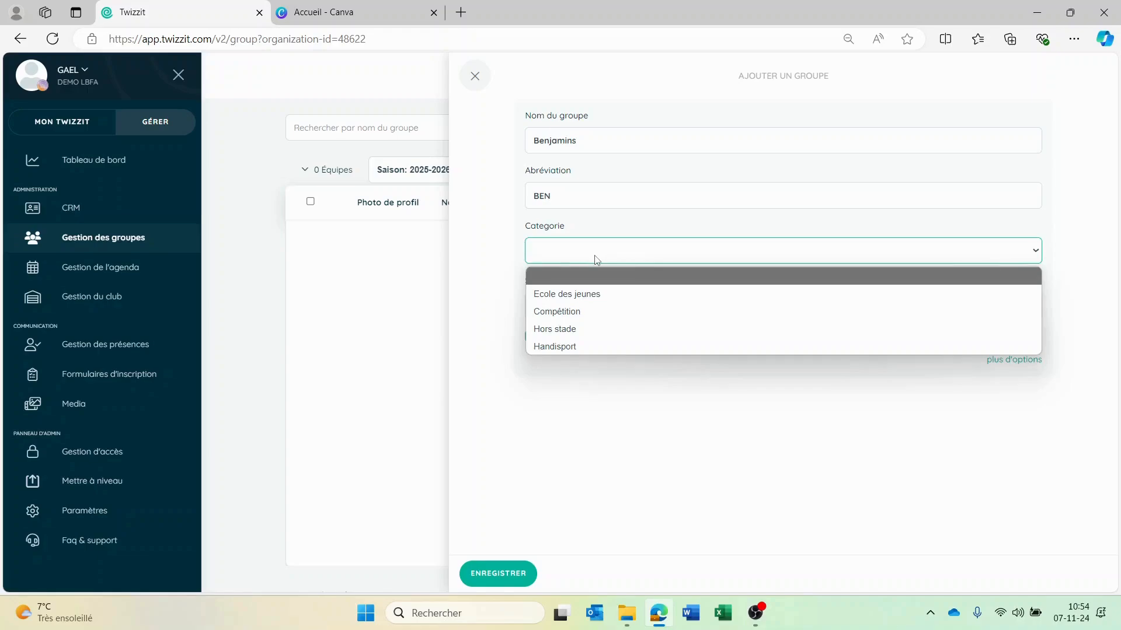
pyautogui.click(579, 296)
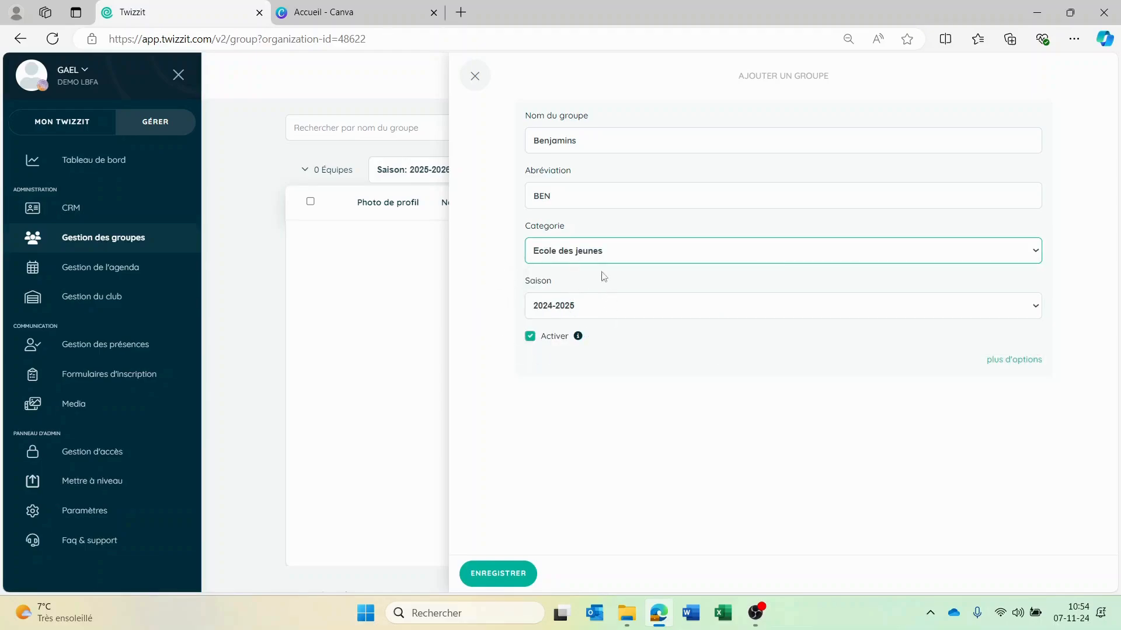
pyautogui.click(580, 318)
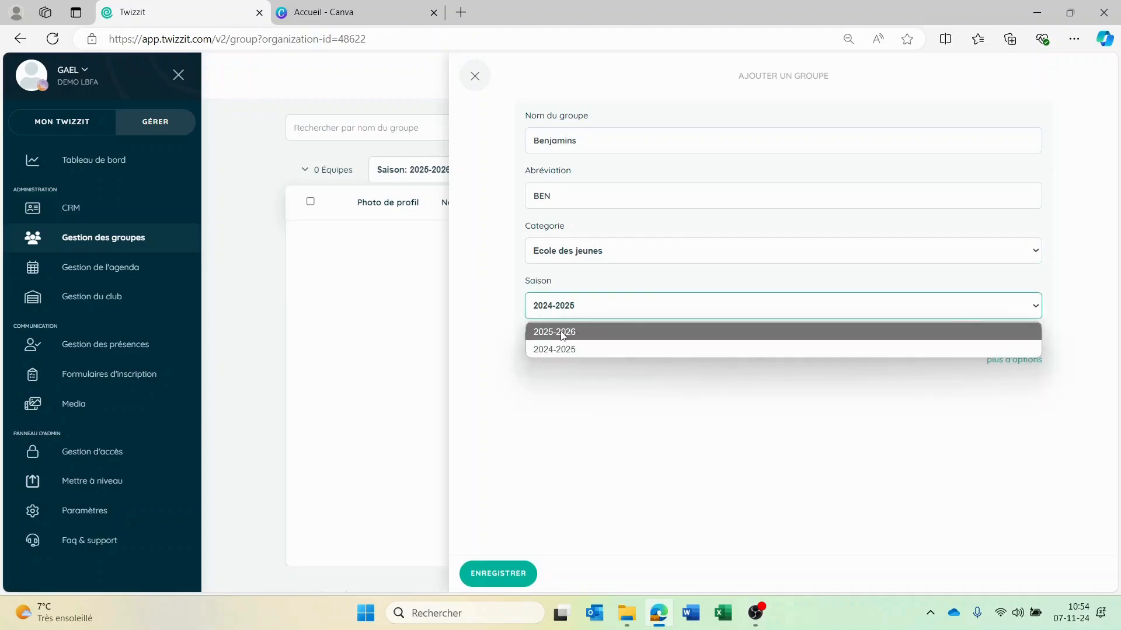
pyautogui.click(562, 336)
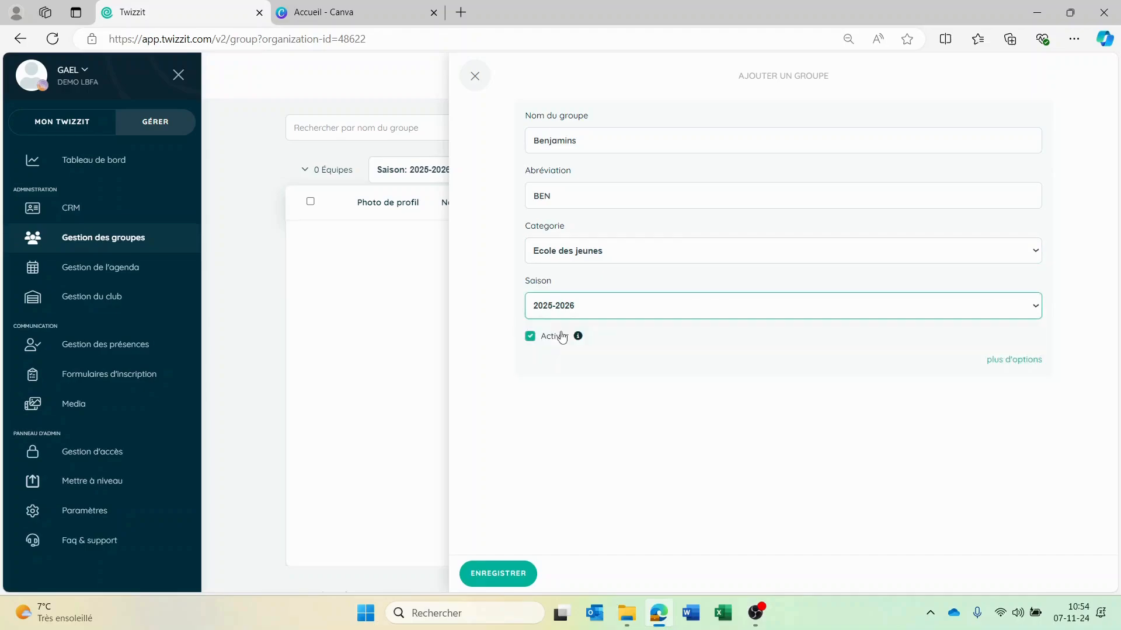
pyautogui.click(531, 338)
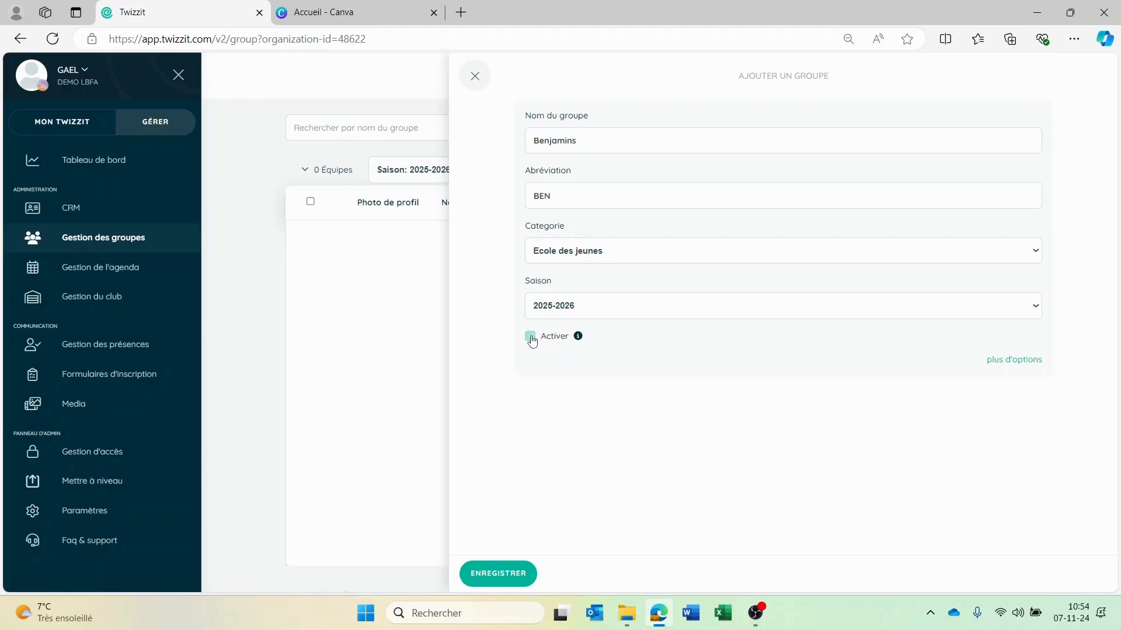
pyautogui.click(495, 572)
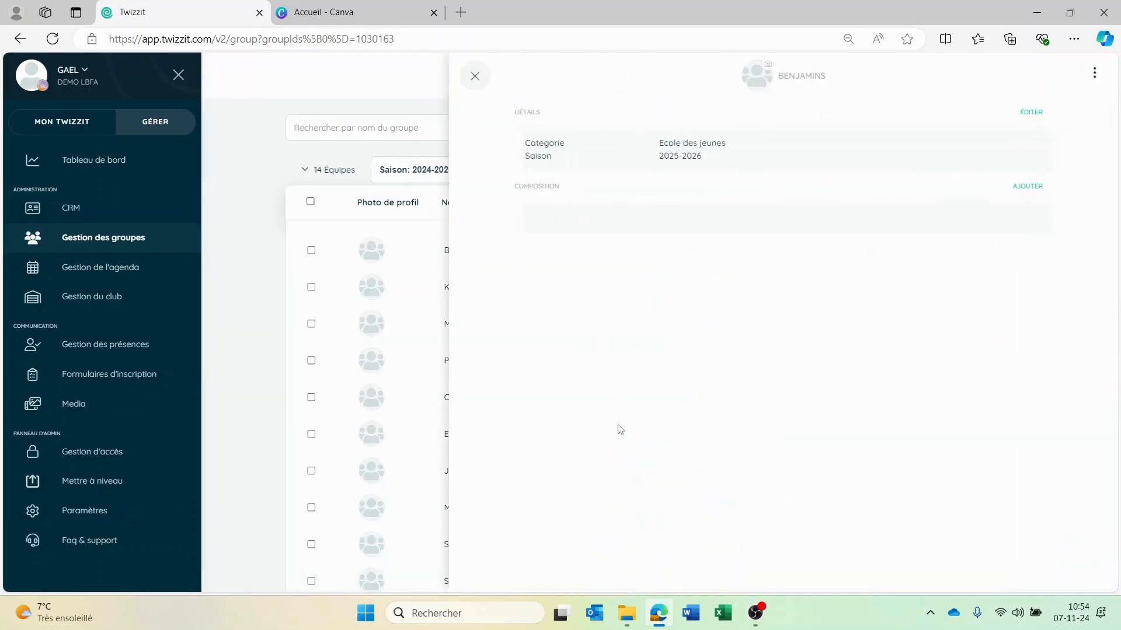
# Close the Benjamins team details and filter the teams overview by season 2025-2026
pyautogui.click(475, 76)
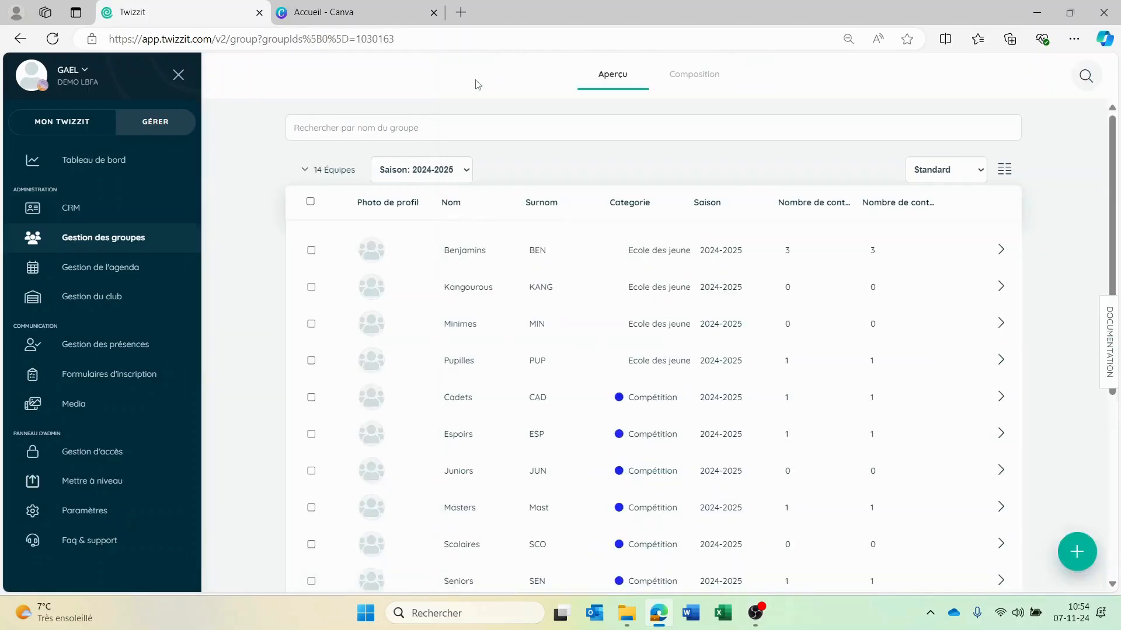
pyautogui.click(439, 170)
pyautogui.click(420, 197)
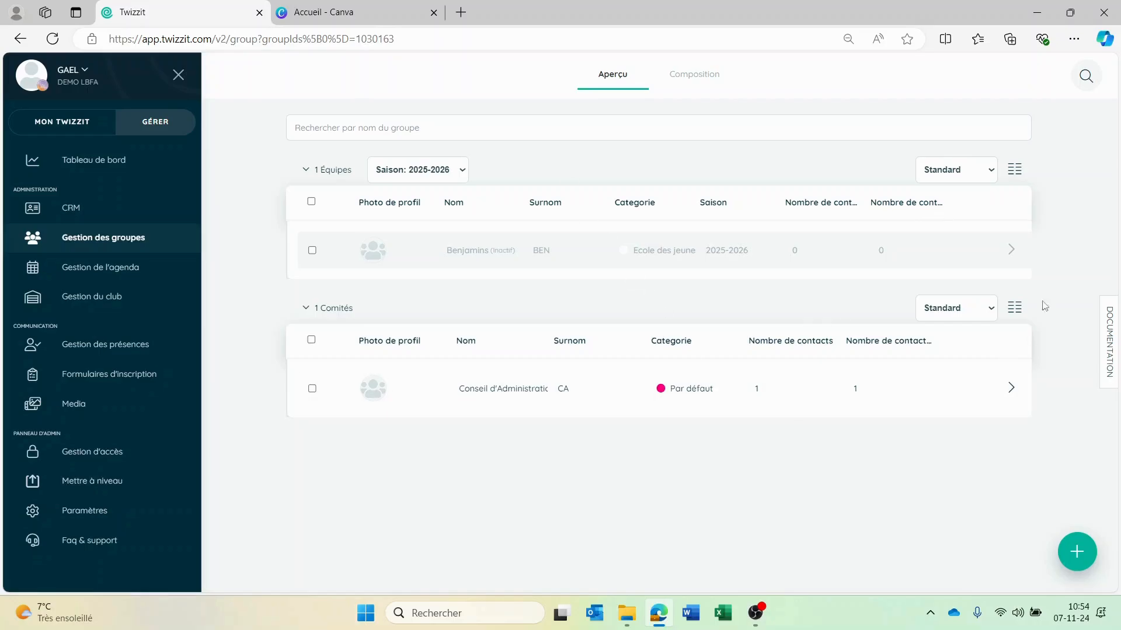
# Start adding another team with the group name "Pupilles" and the abbreviation "PUP"
pyautogui.click(1088, 565)
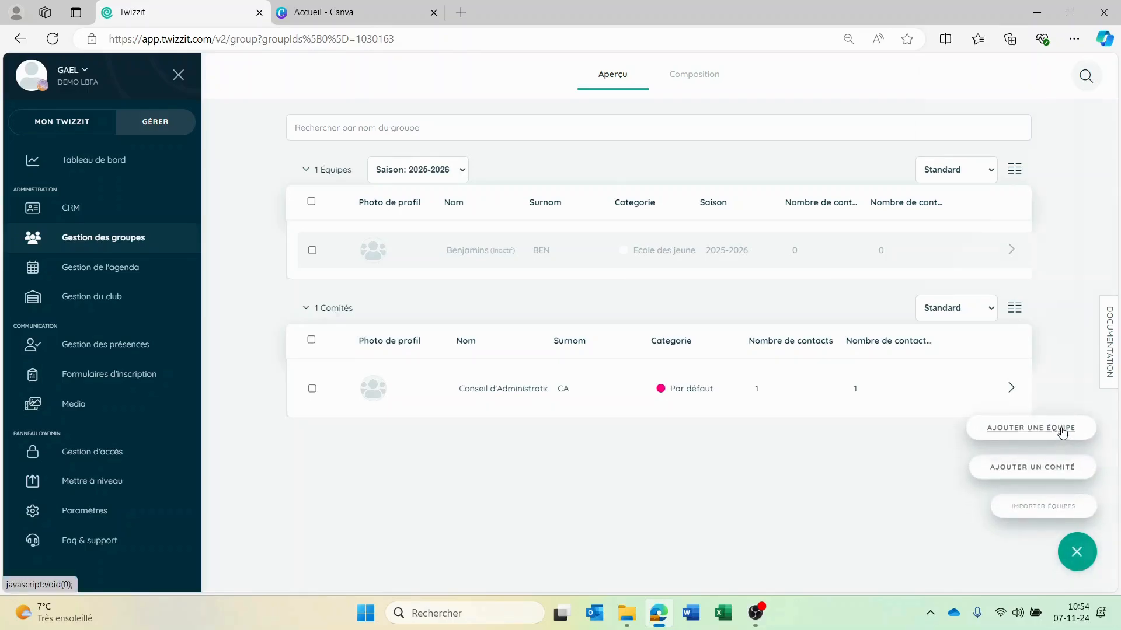
pyautogui.click(1061, 432)
pyautogui.click(606, 147)
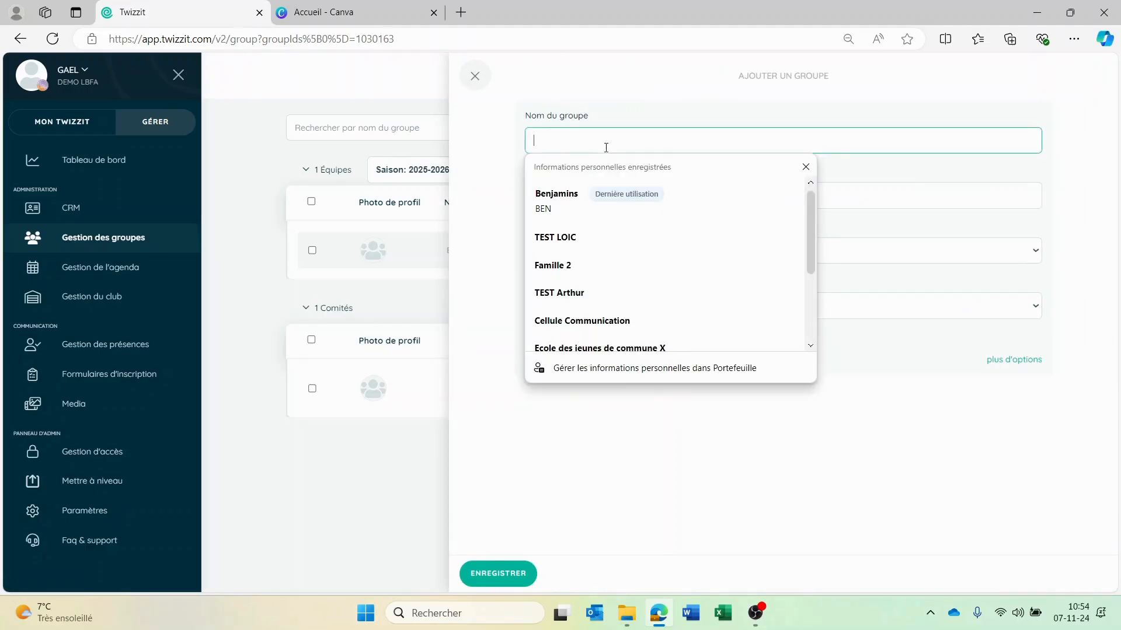
pyautogui.write('Pupi')
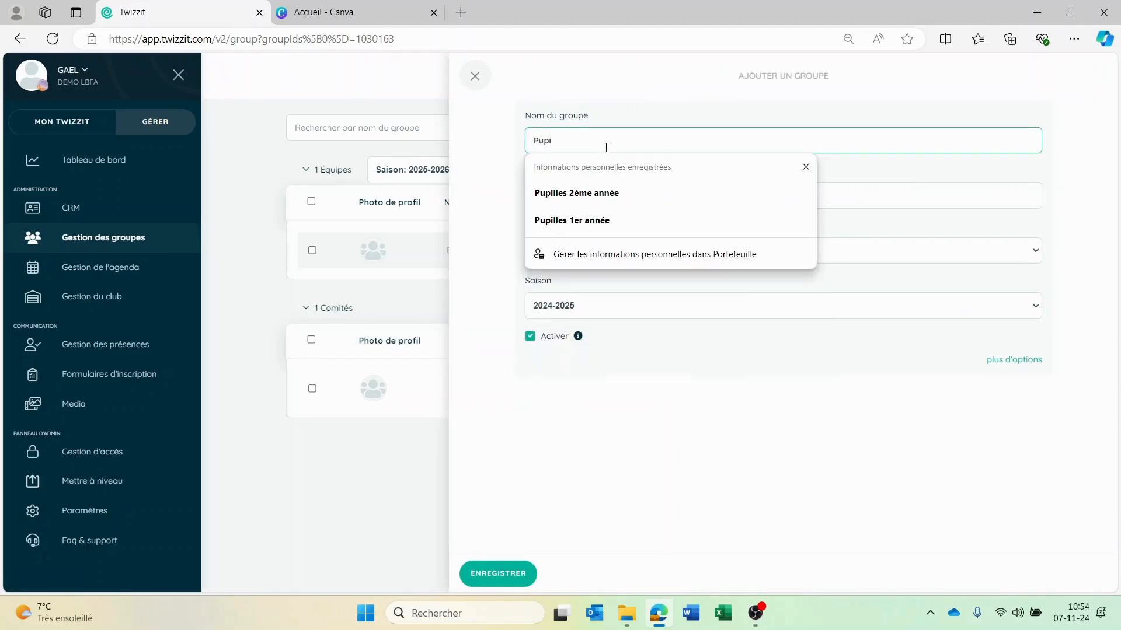
pyautogui.write('lles')
pyautogui.click(533, 189)
pyautogui.write('PUP')
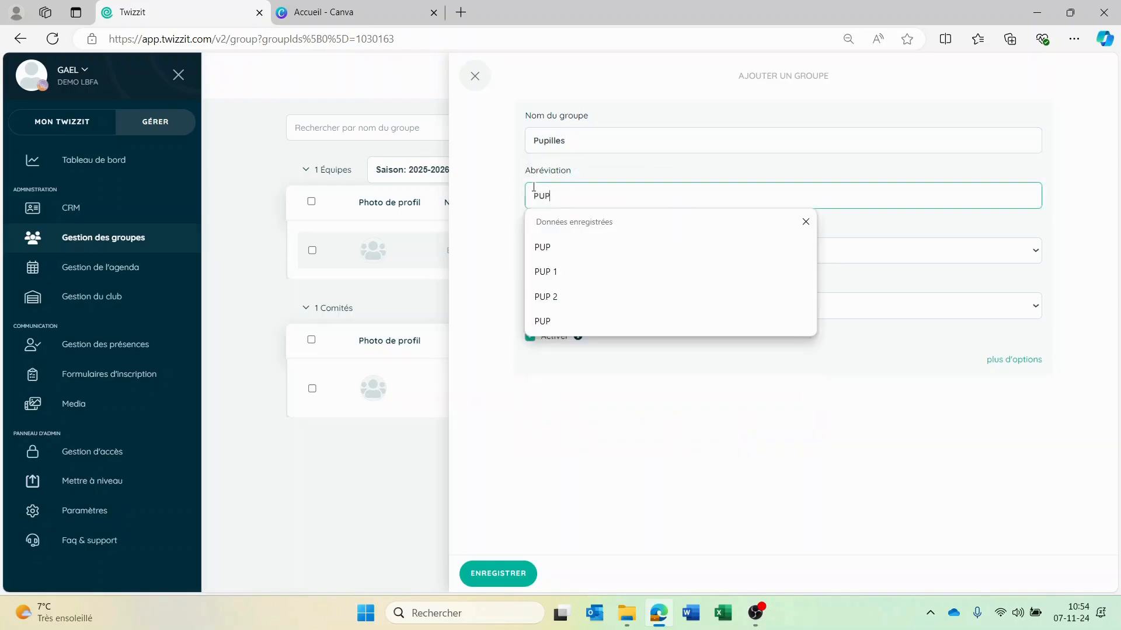
# Assign the Pupilles team to category "Ecole des jeunes" and season 2025-2026, make it inactive, and save it
pyautogui.click(564, 247)
pyautogui.click(564, 246)
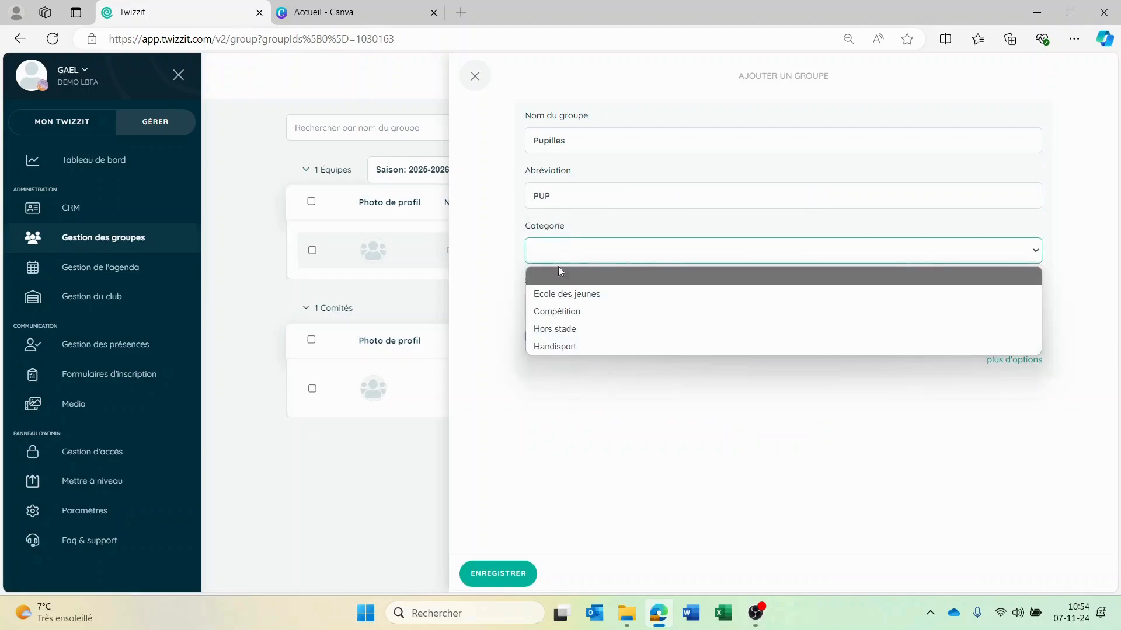
pyautogui.click(556, 297)
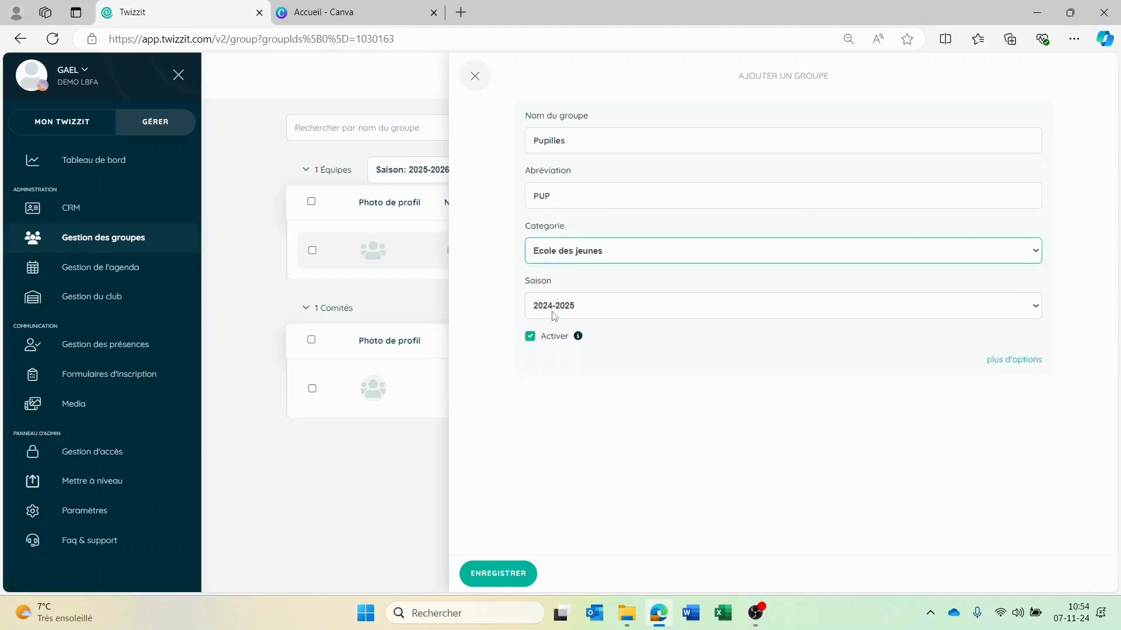
pyautogui.click(591, 314)
pyautogui.click(577, 332)
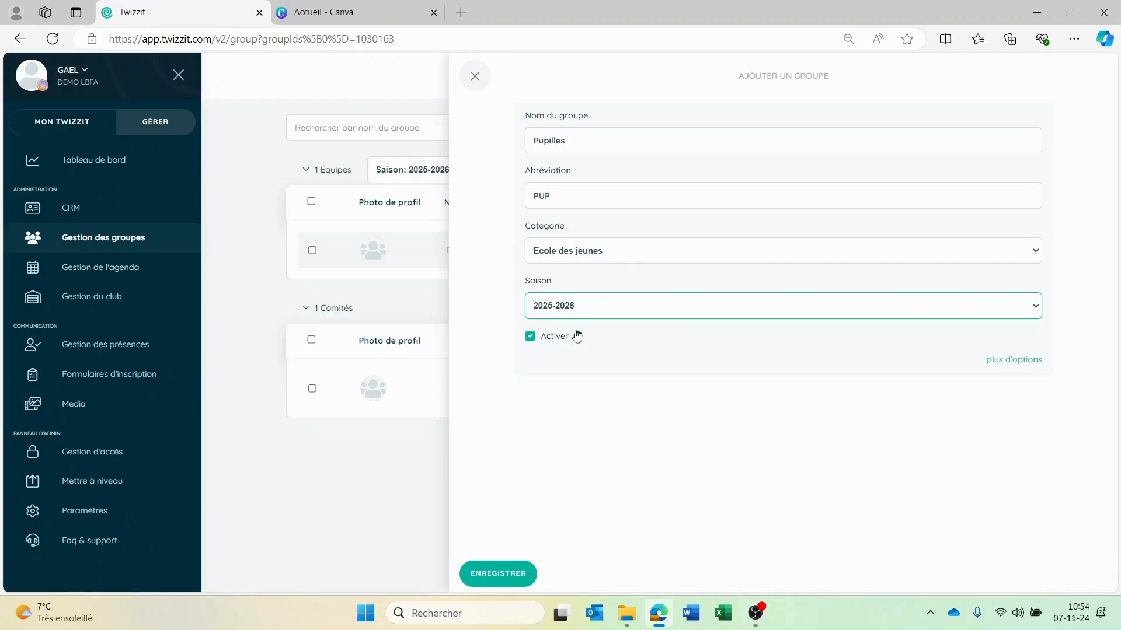
pyautogui.click(530, 338)
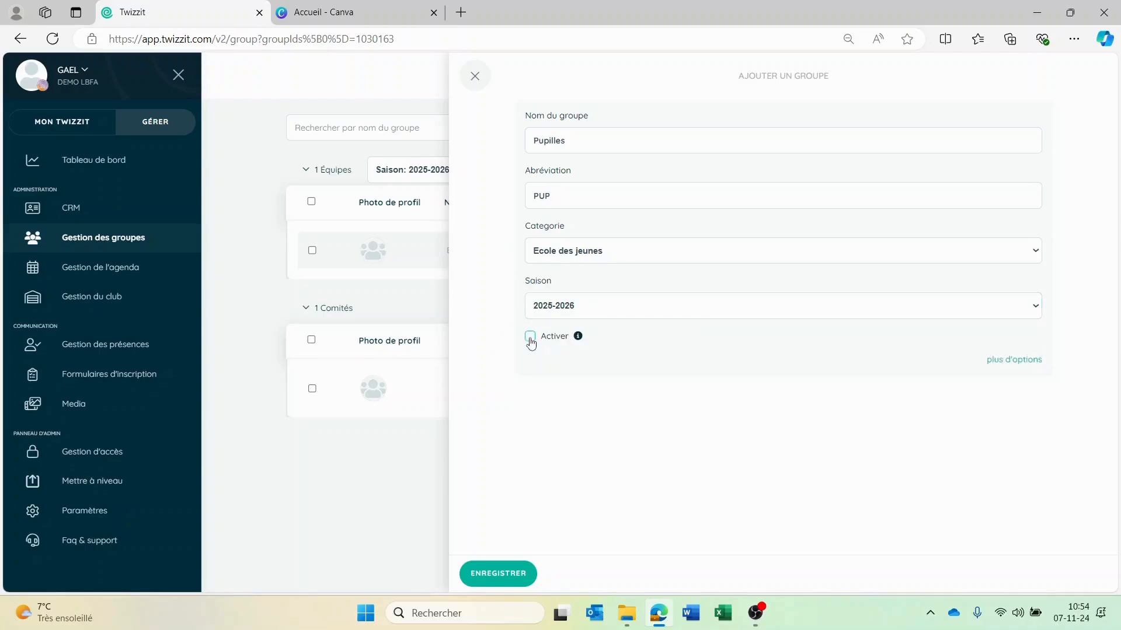
pyautogui.click(495, 577)
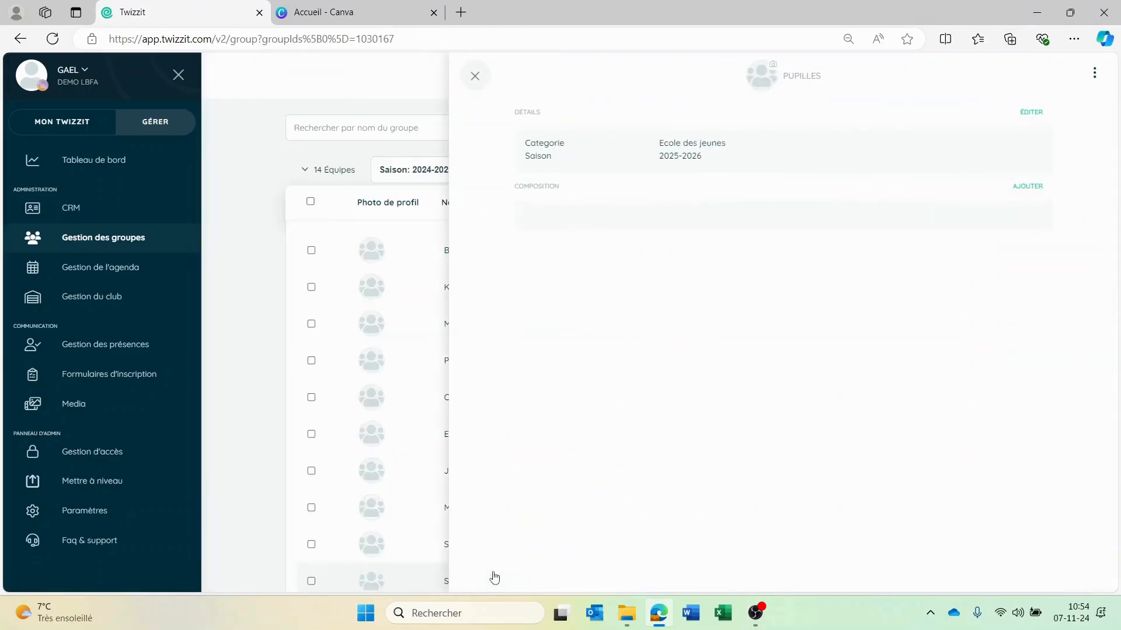
# Close the Pupilles team details, view the teams of season 2025-2026, and return to the dashboard
pyautogui.click(475, 75)
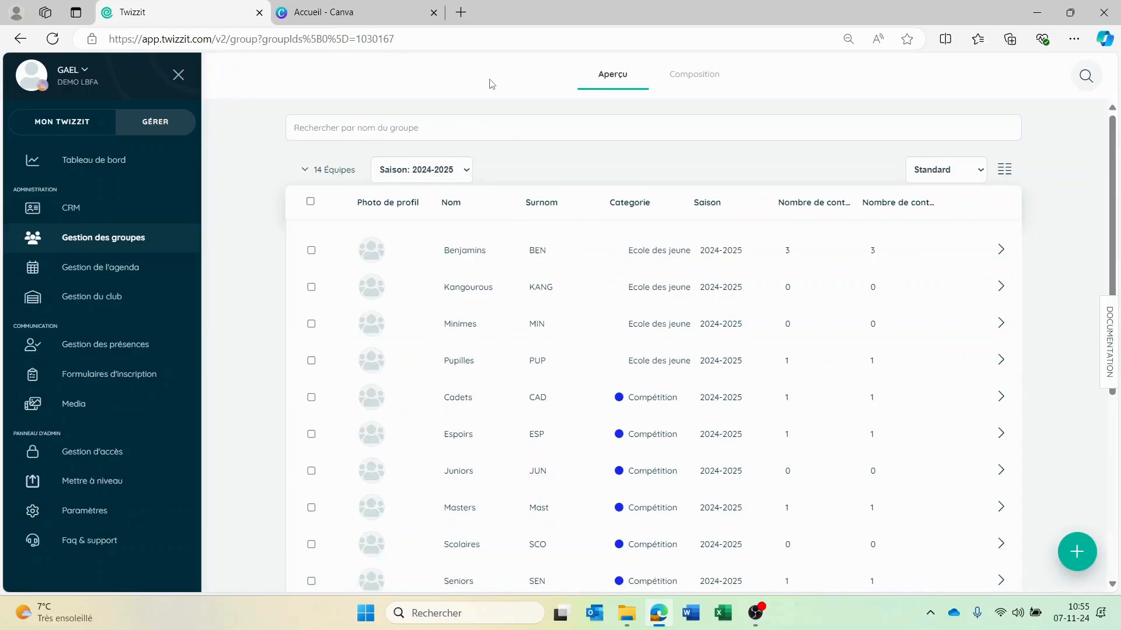
pyautogui.click(426, 170)
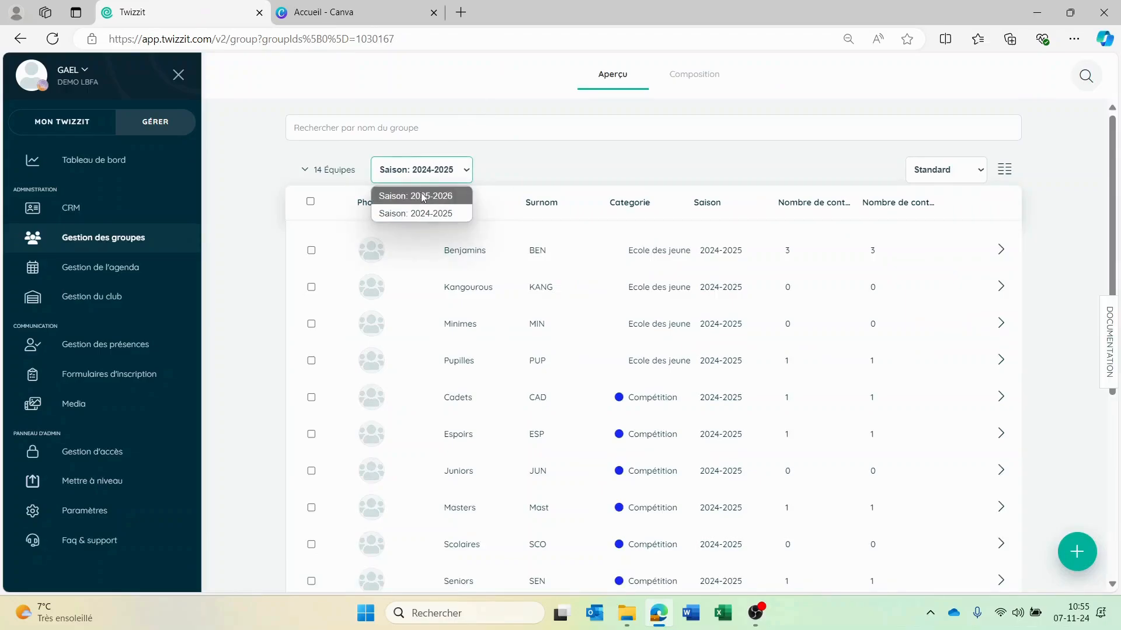
pyautogui.click(423, 198)
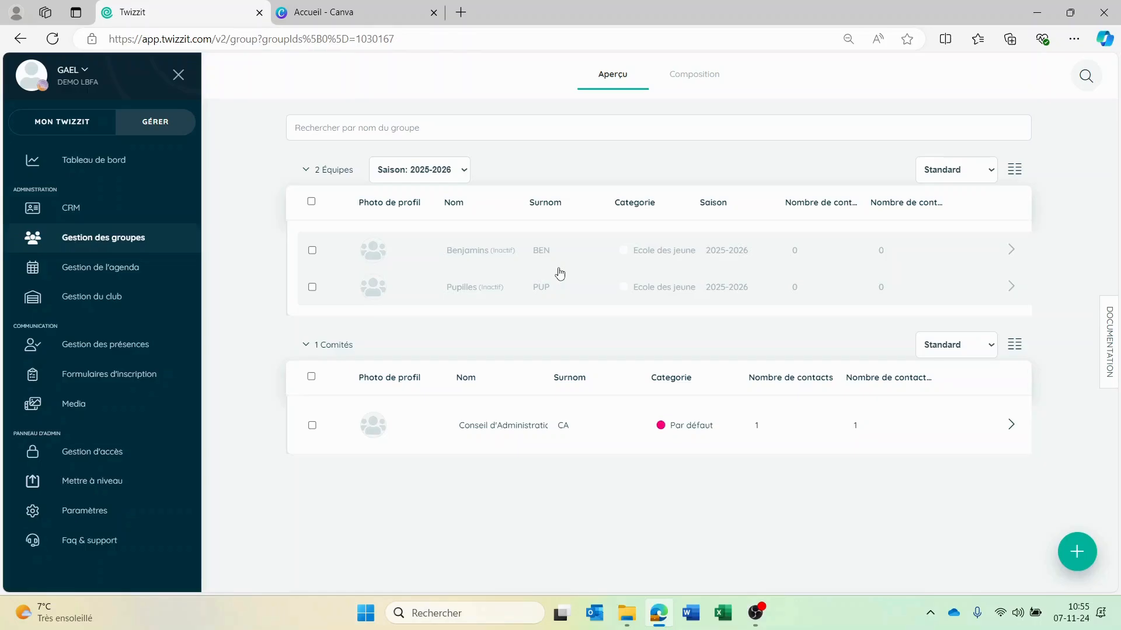
pyautogui.click(104, 163)
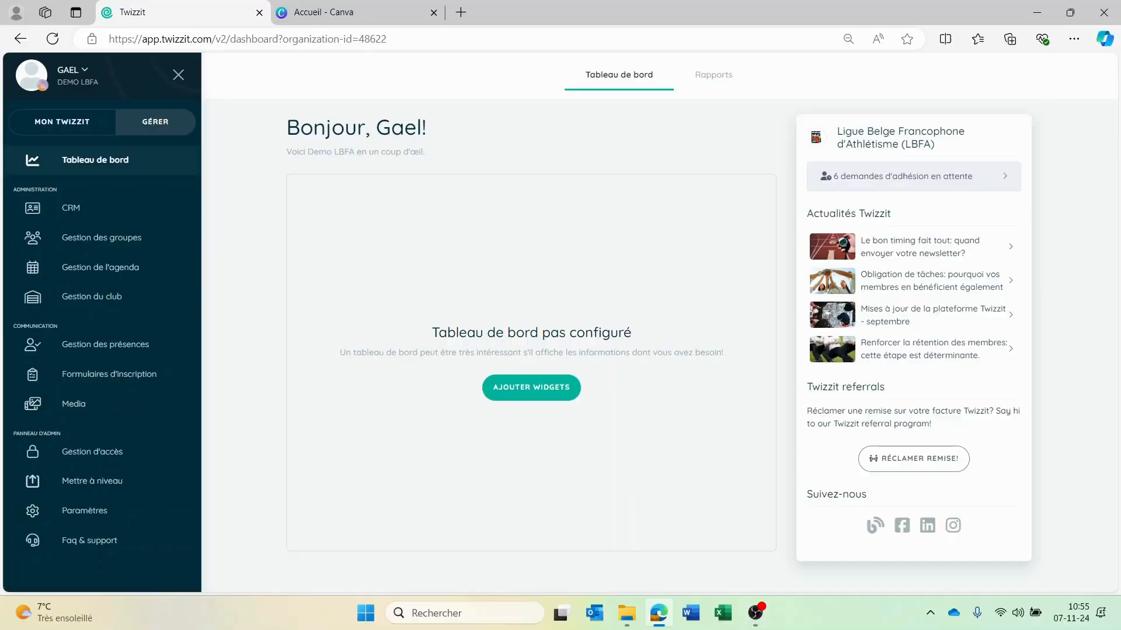